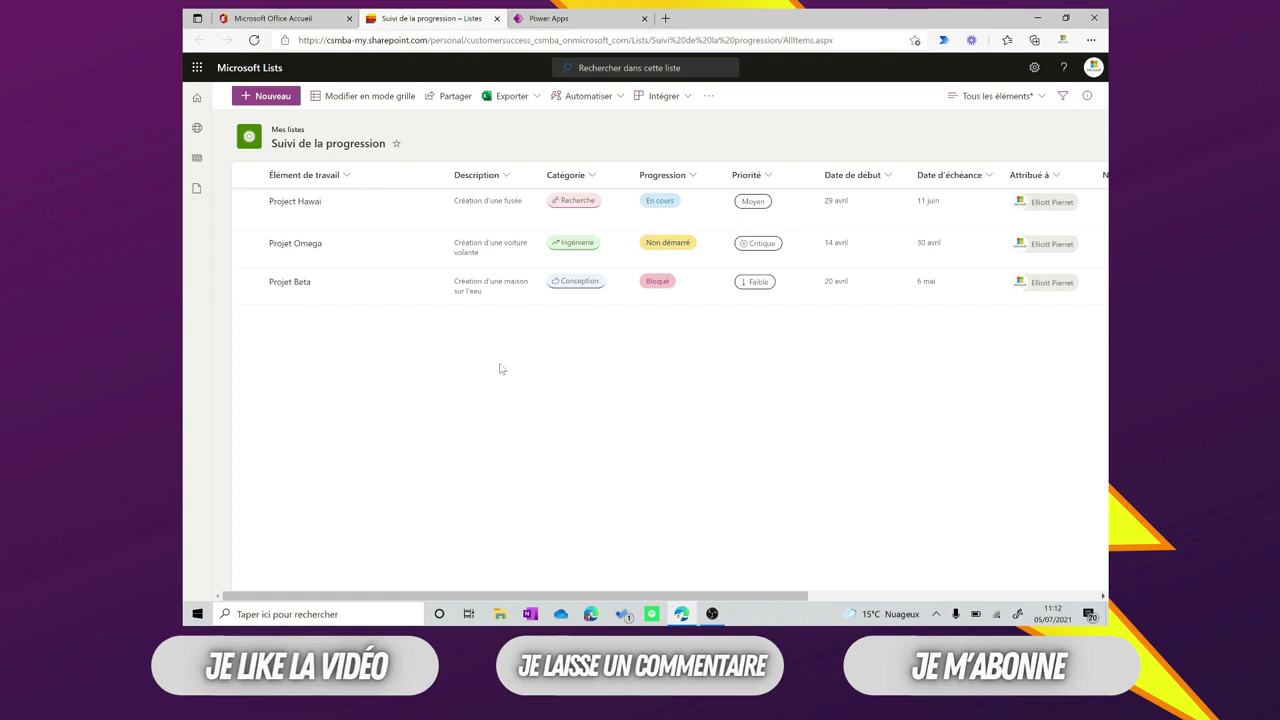
- Copy the base SharePoint site address of the Suivi de la progression list and start an app from SharePoint data in Power Apps
{"action": "left_click_drag", "start_coordinate": [297, 40], "coordinate": [628, 38]}
{"action": "key", "text": "ctrl+c"}
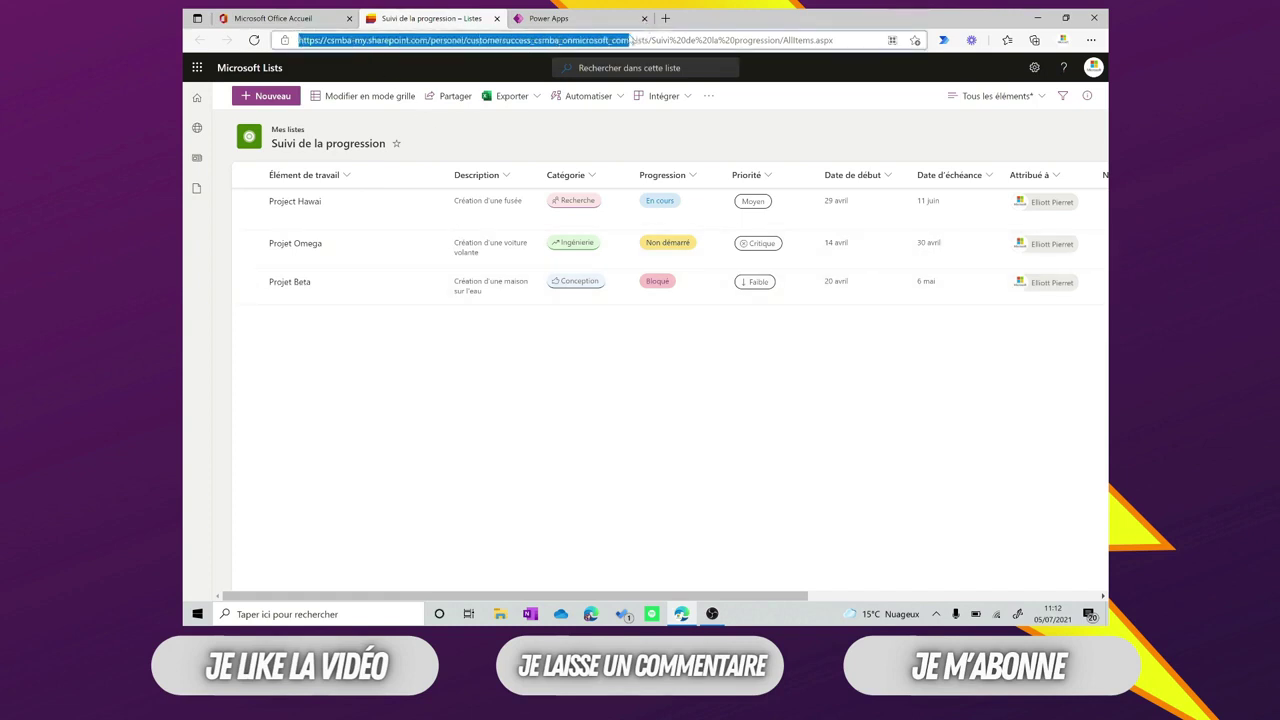
{"action": "left_click", "coordinate": [596, 18]}
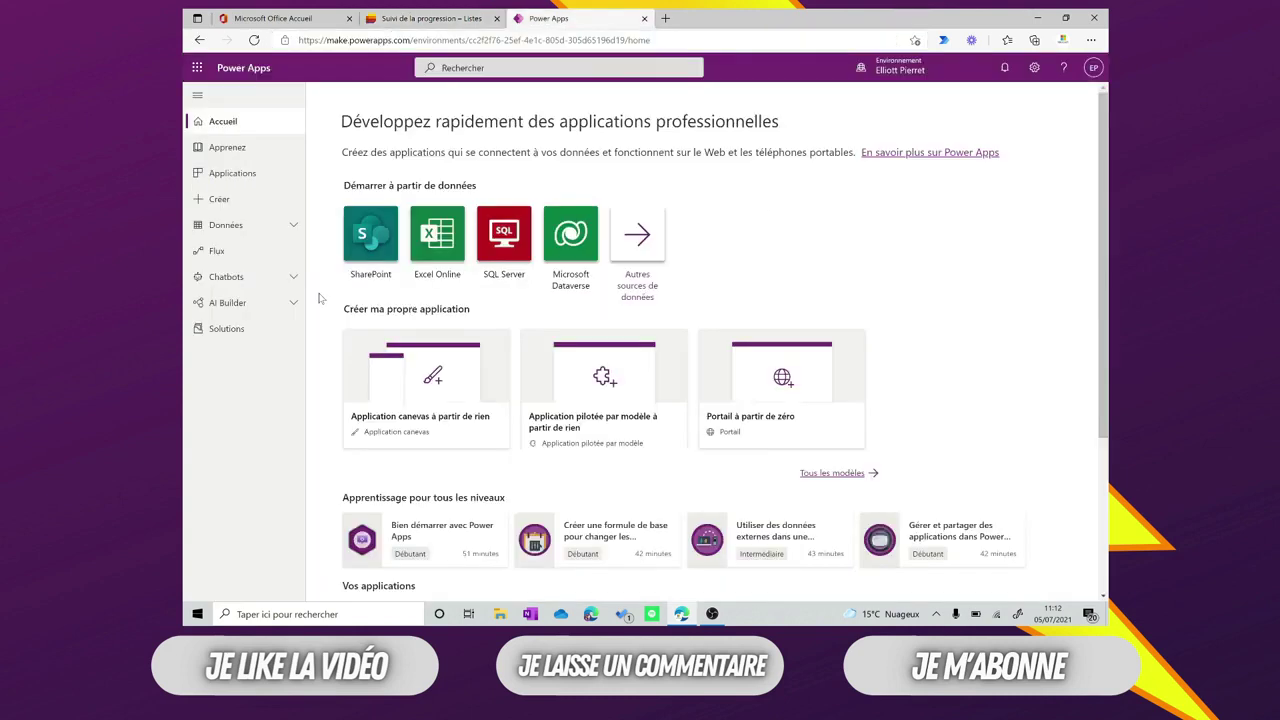
{"action": "left_click", "coordinate": [376, 250]}
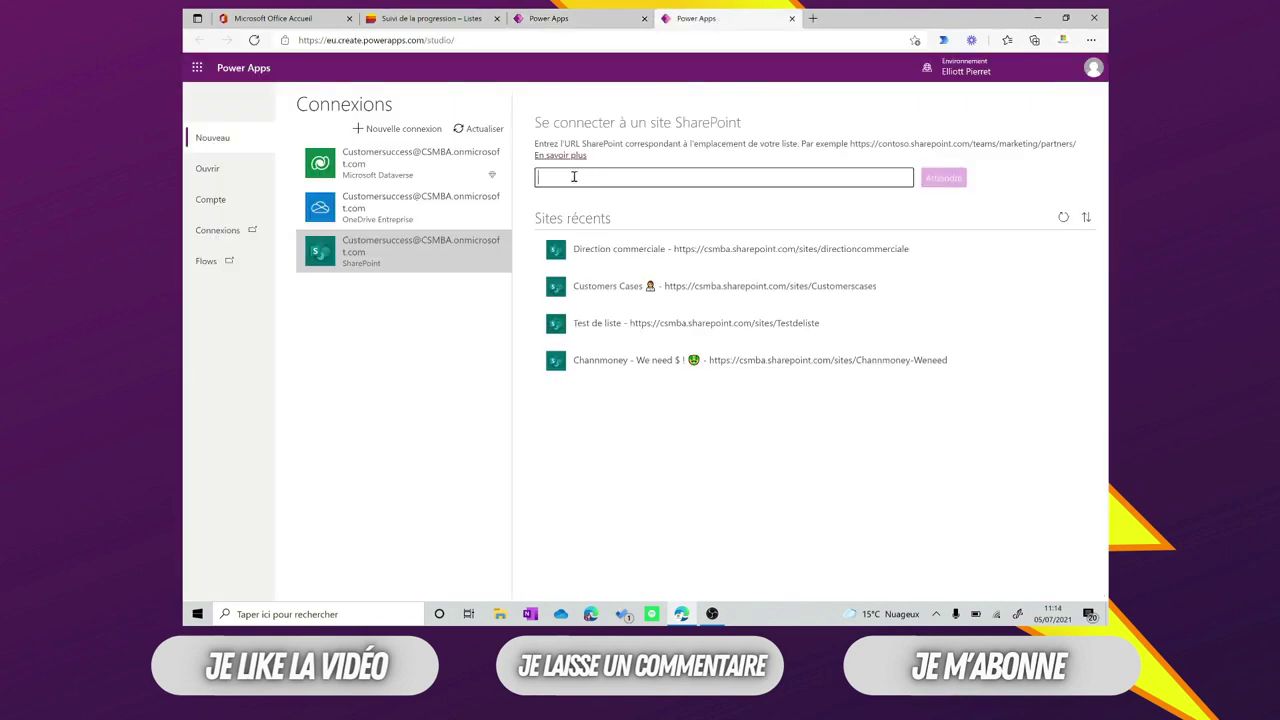
- Open the copied SharePoint site address and connect to the Suivi de la progression list to generate the app
{"action": "key", "text": "ctrl+v"}
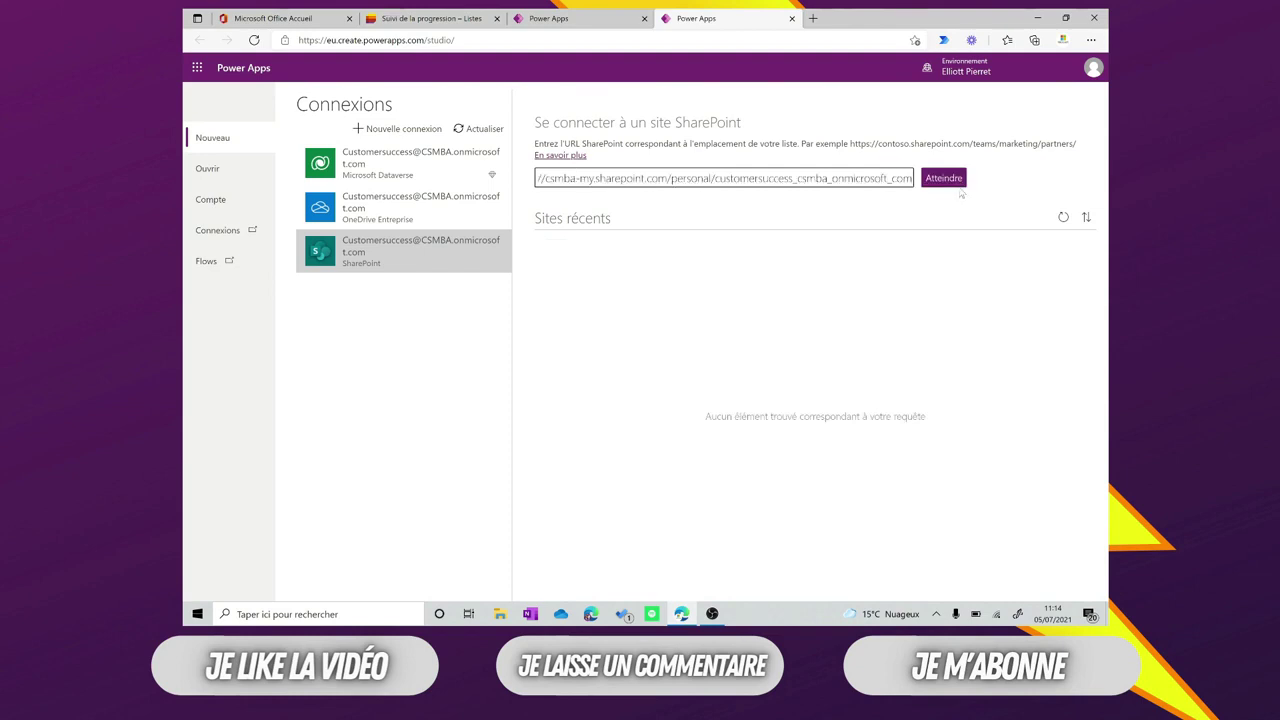
{"action": "left_click", "coordinate": [959, 182]}
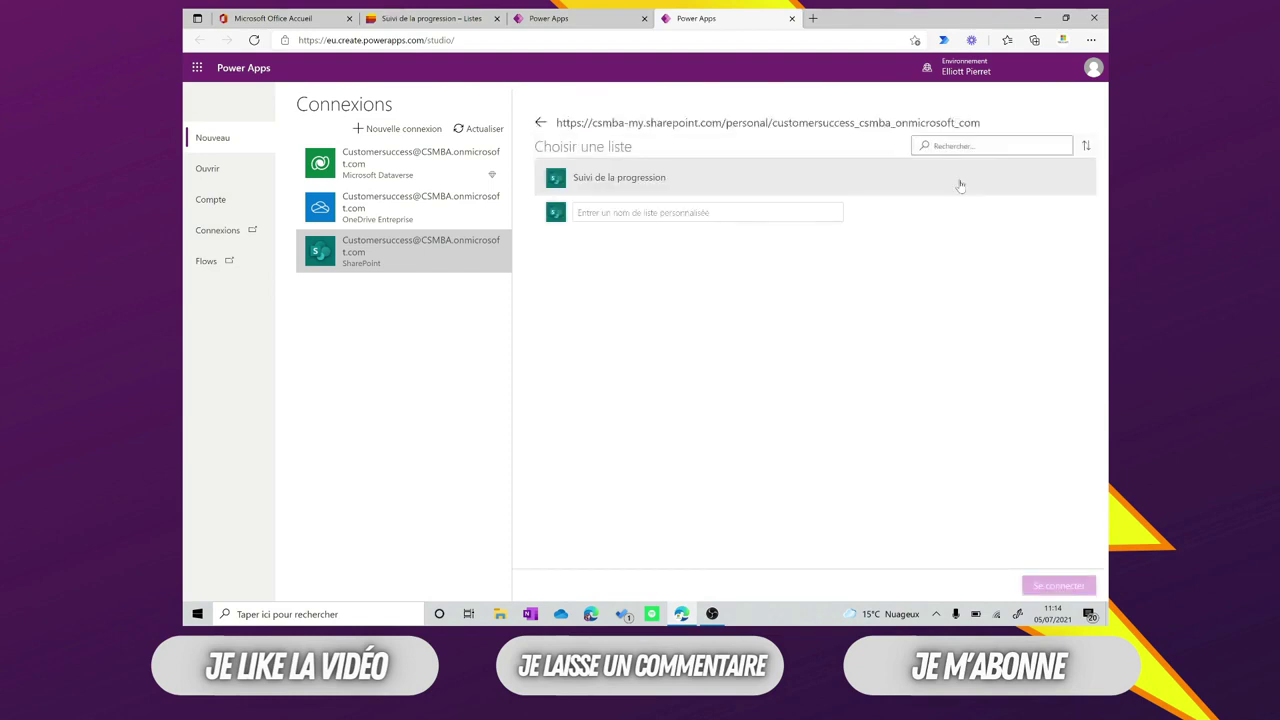
{"action": "left_click", "coordinate": [617, 193]}
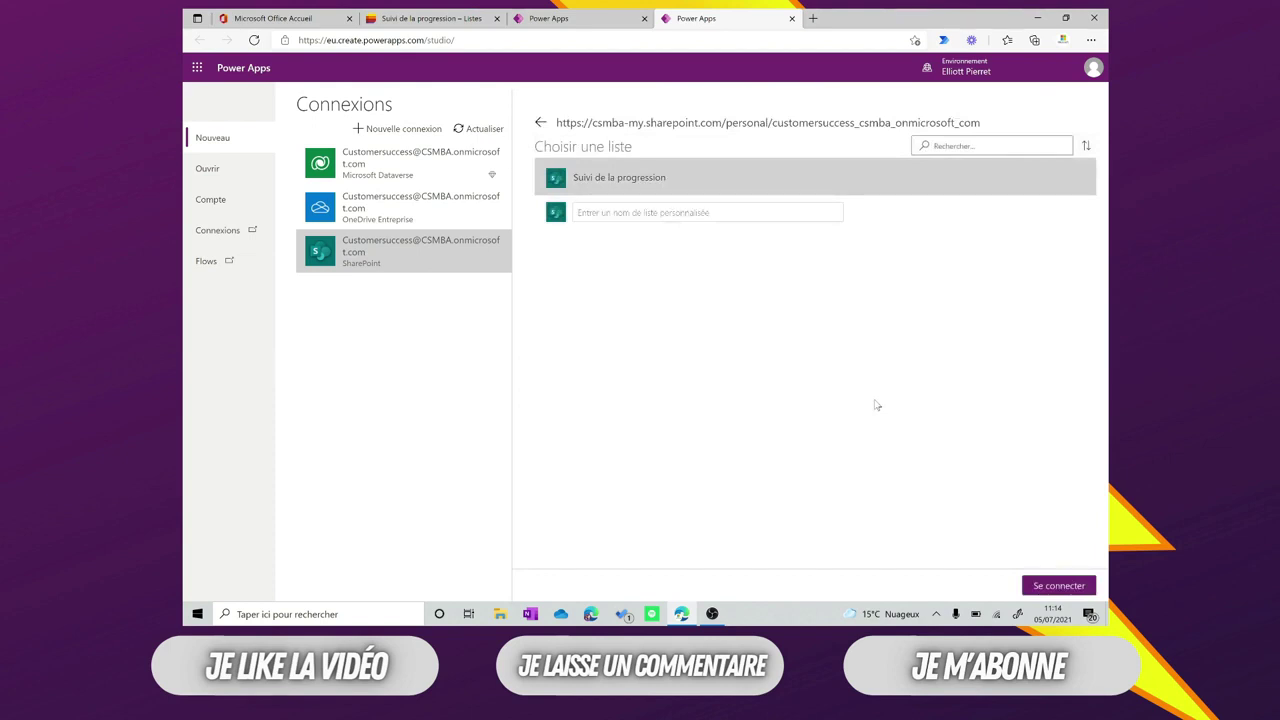
{"action": "left_click", "coordinate": [1050, 585]}
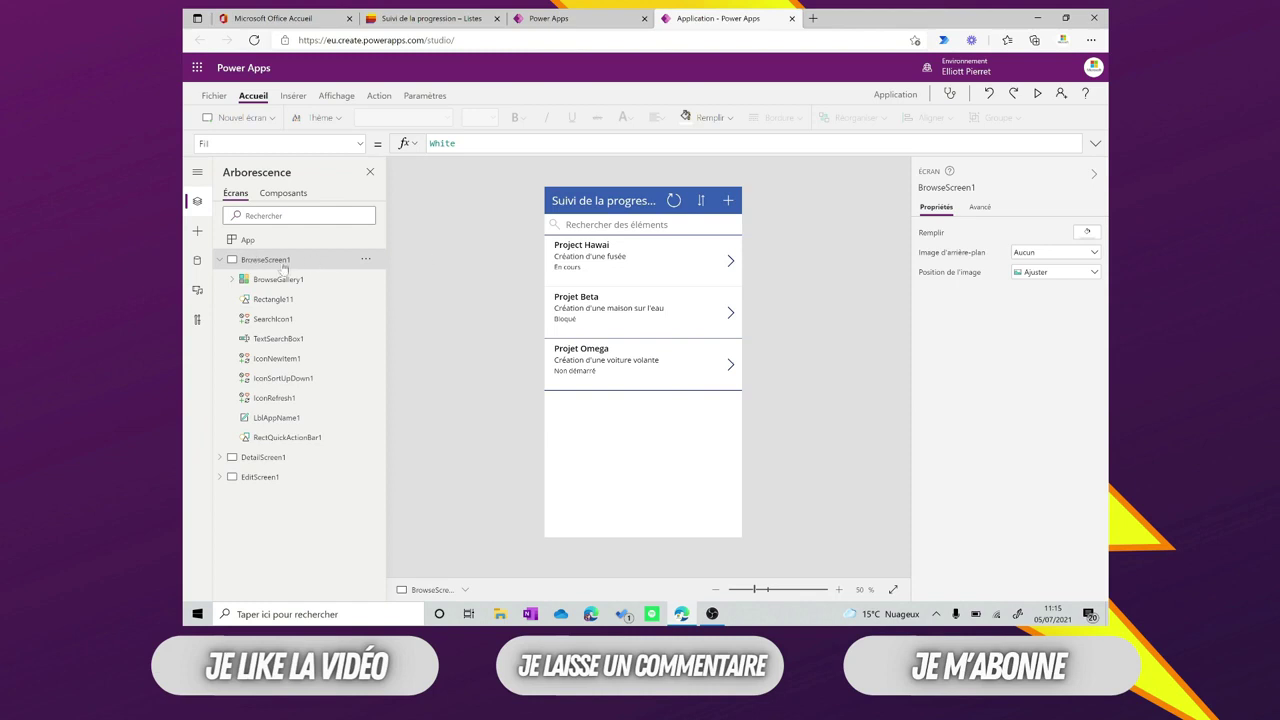
- Review the generated DetailScreen1 and EditScreen1, and return to BrowseScreen1
{"action": "left_click", "coordinate": [263, 457]}
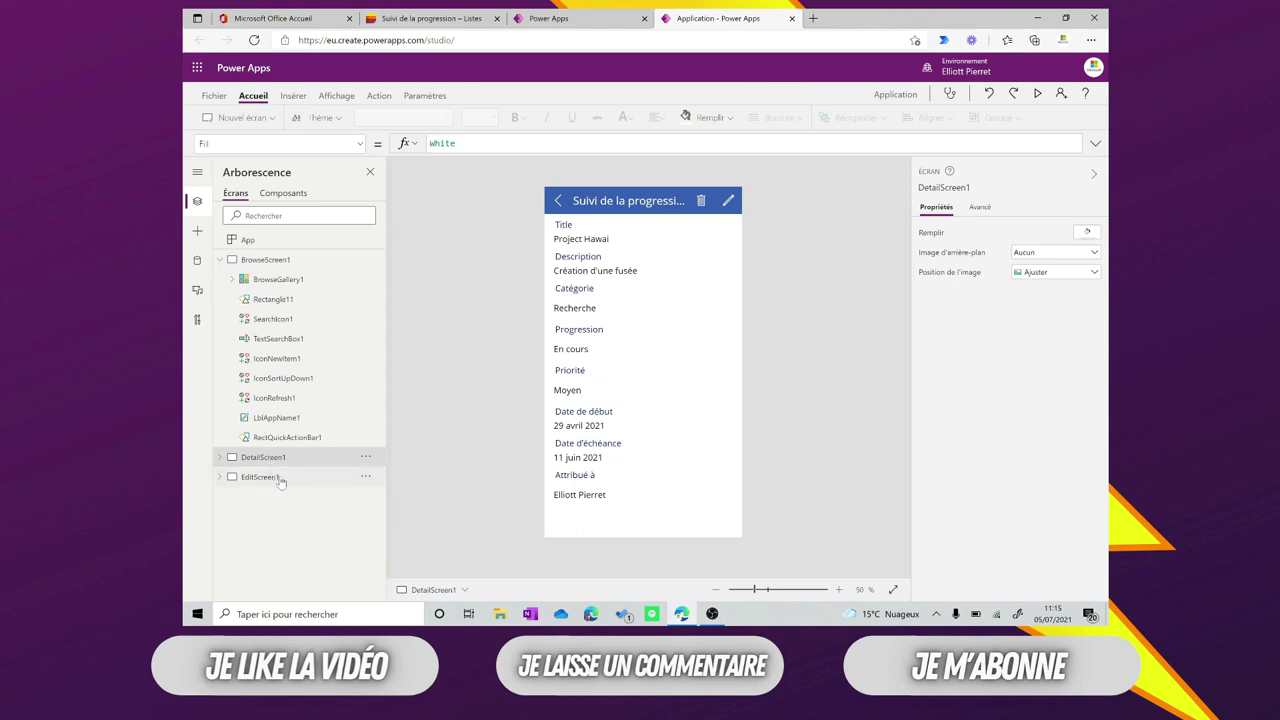
{"action": "left_click", "coordinate": [268, 477]}
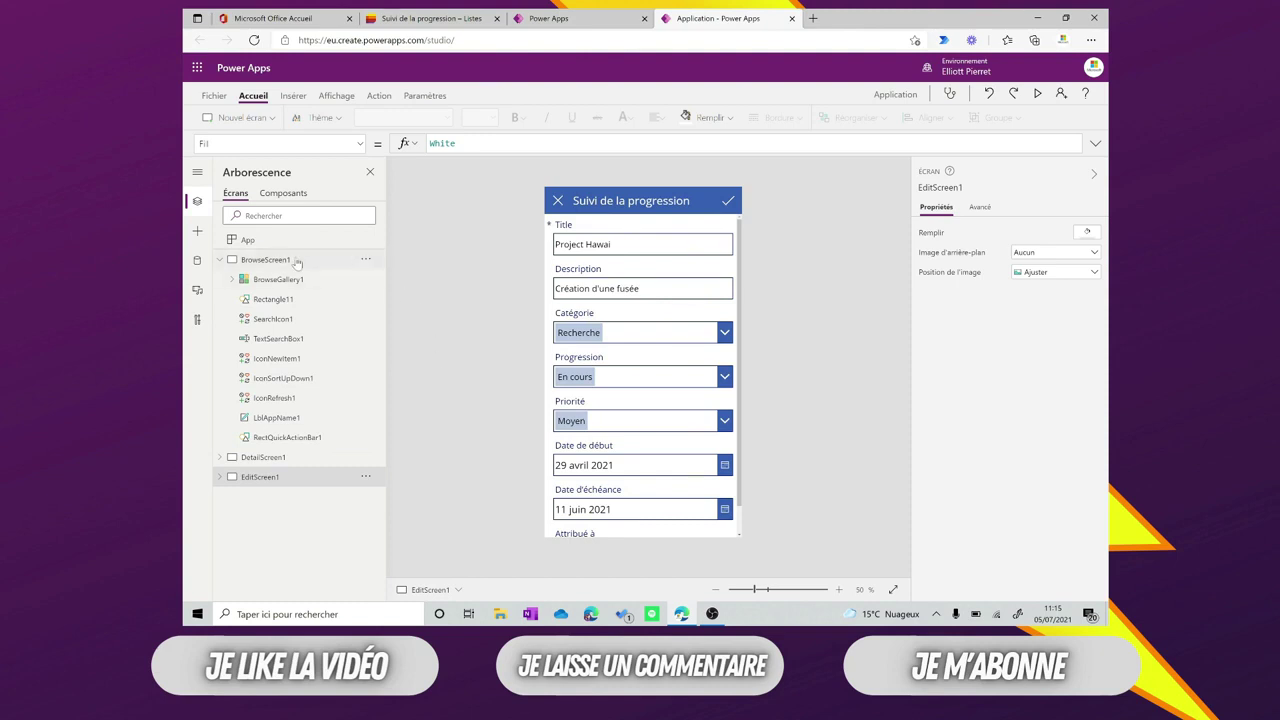
{"action": "left_click", "coordinate": [266, 259]}
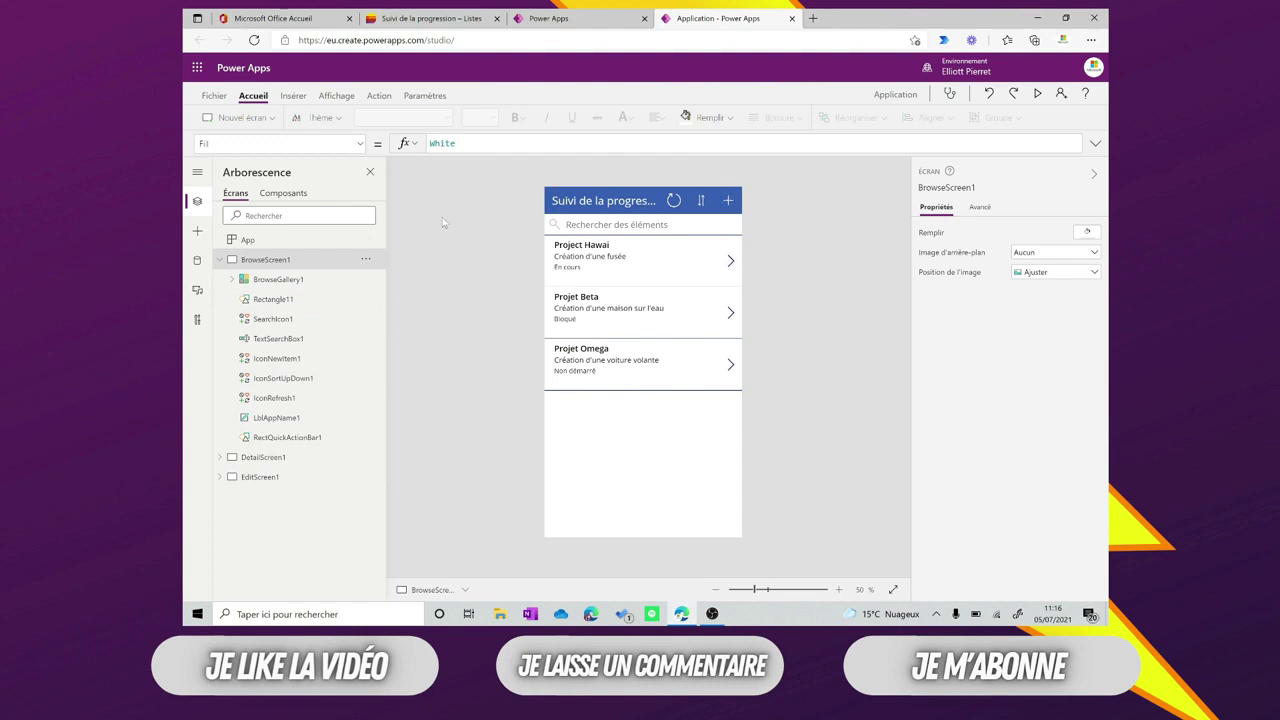
- Examine the input controls that can be inserted on BrowseScreen1
{"action": "left_click", "coordinate": [294, 96]}
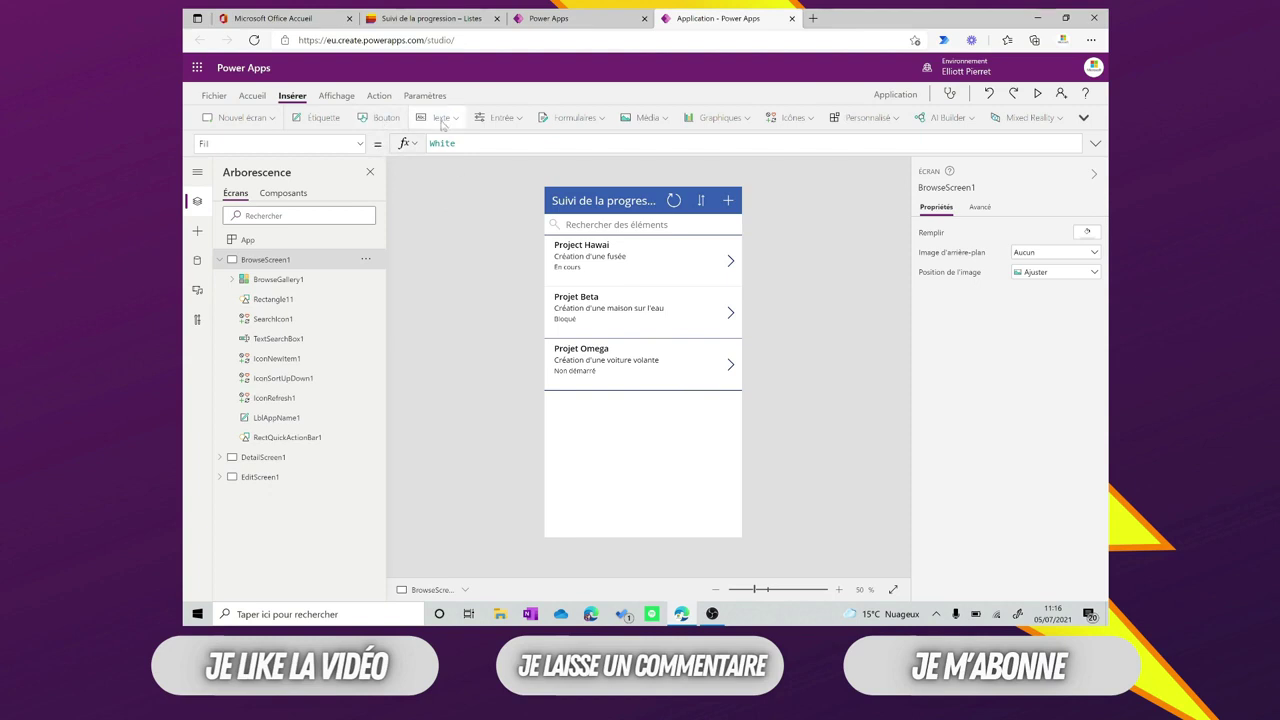
{"action": "left_click", "coordinate": [519, 121]}
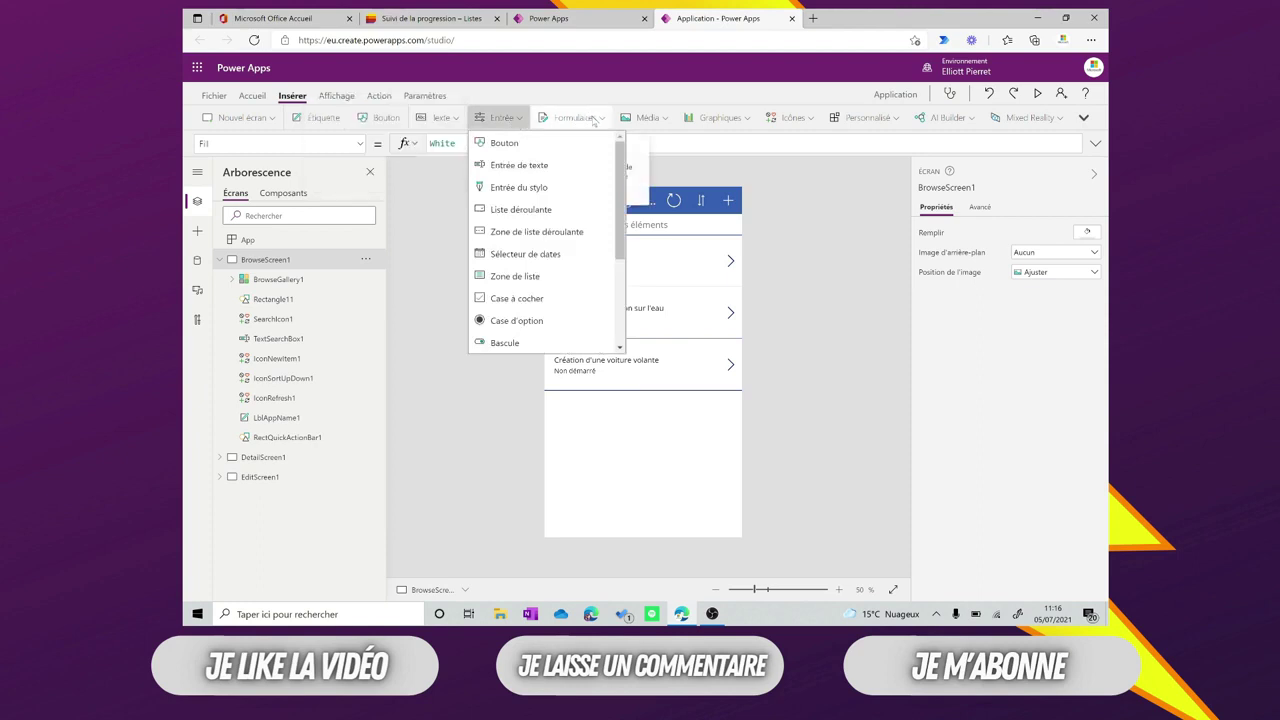
{"action": "left_click", "coordinate": [817, 229]}
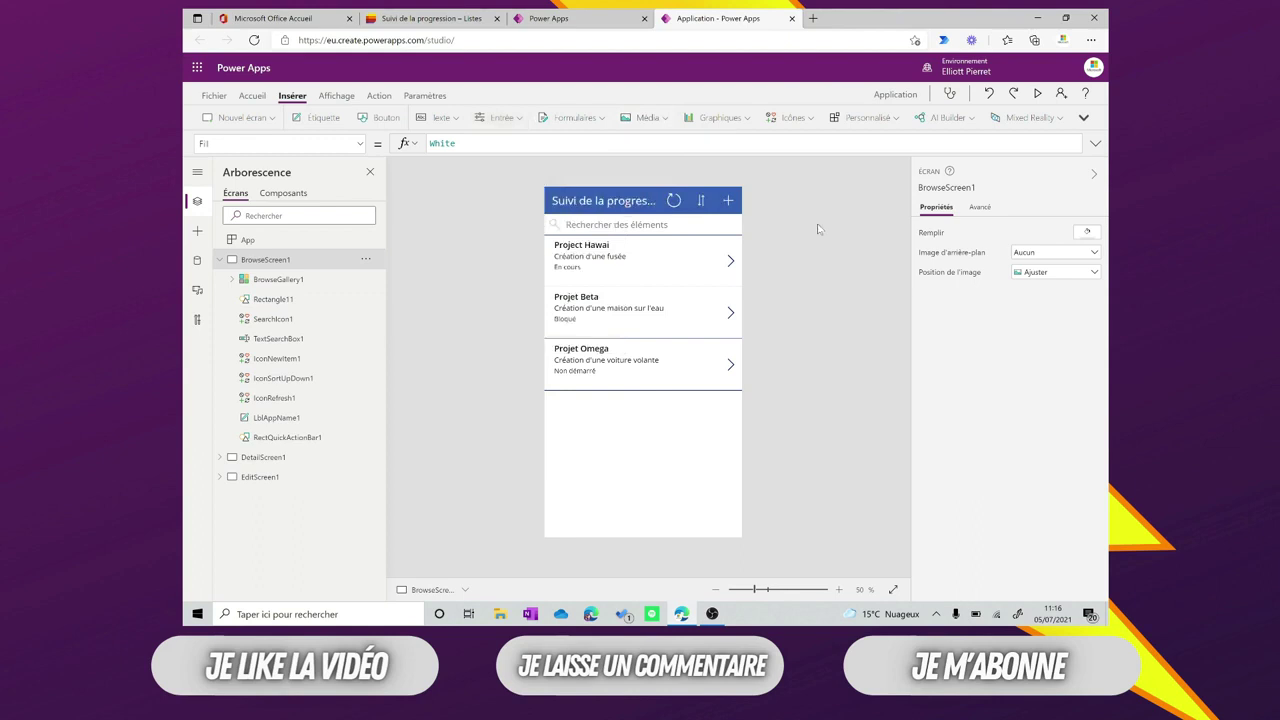
- Examine the app's data sources and the connectors available for adding more data
{"action": "left_click", "coordinate": [196, 262]}
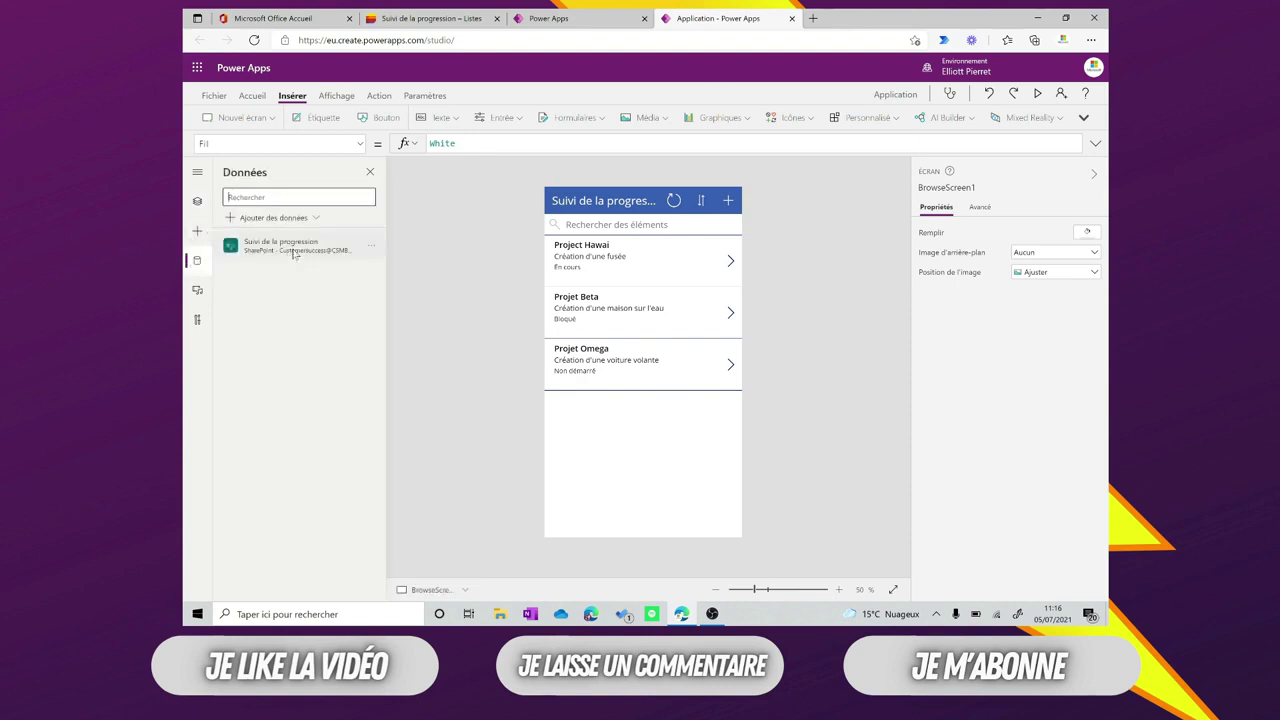
{"action": "mouse_move", "coordinate": [295, 254]}
{"action": "left_click", "coordinate": [256, 218]}
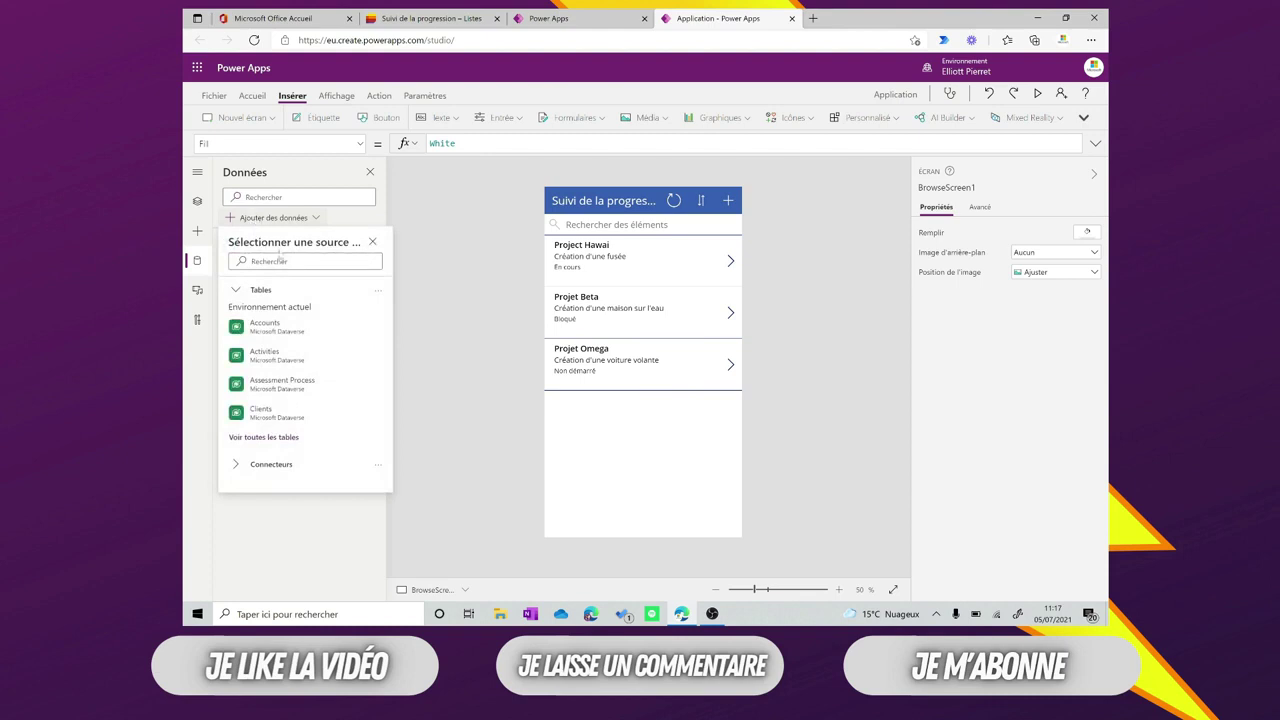
{"action": "left_click", "coordinate": [236, 467]}
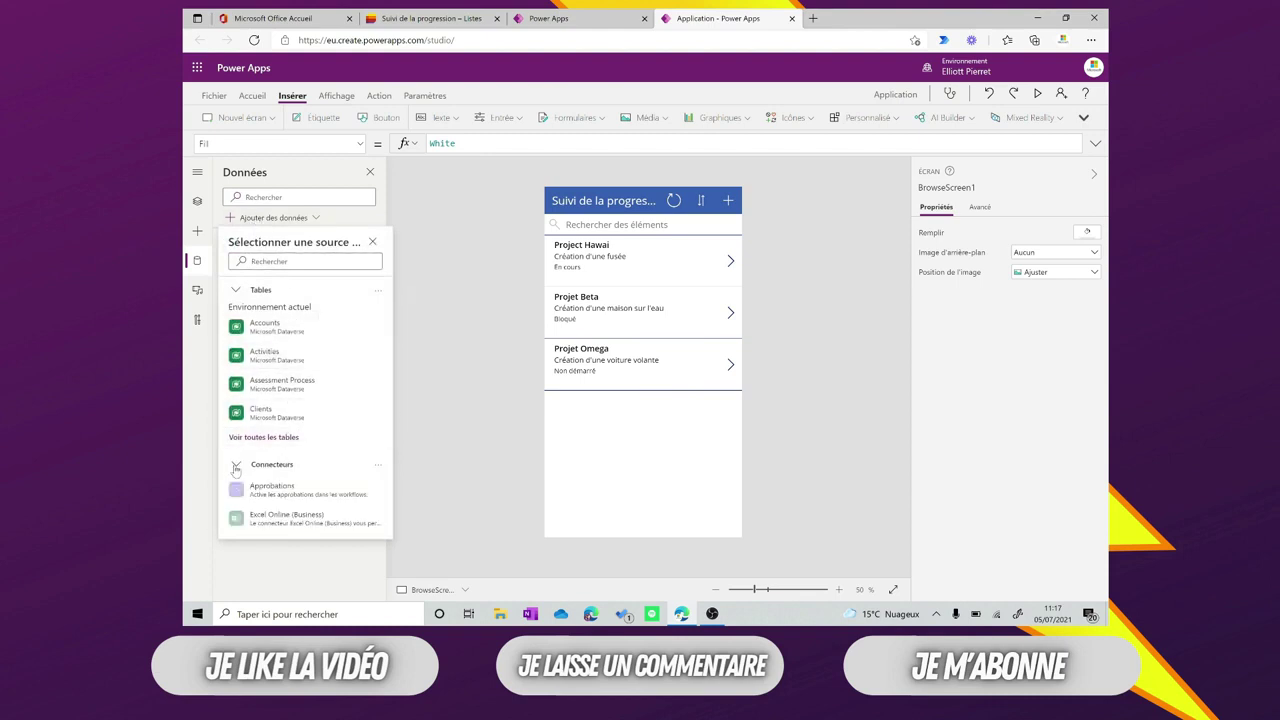
{"action": "scroll", "coordinate": [319, 462], "scroll_direction": "down", "scroll_amount": 10}
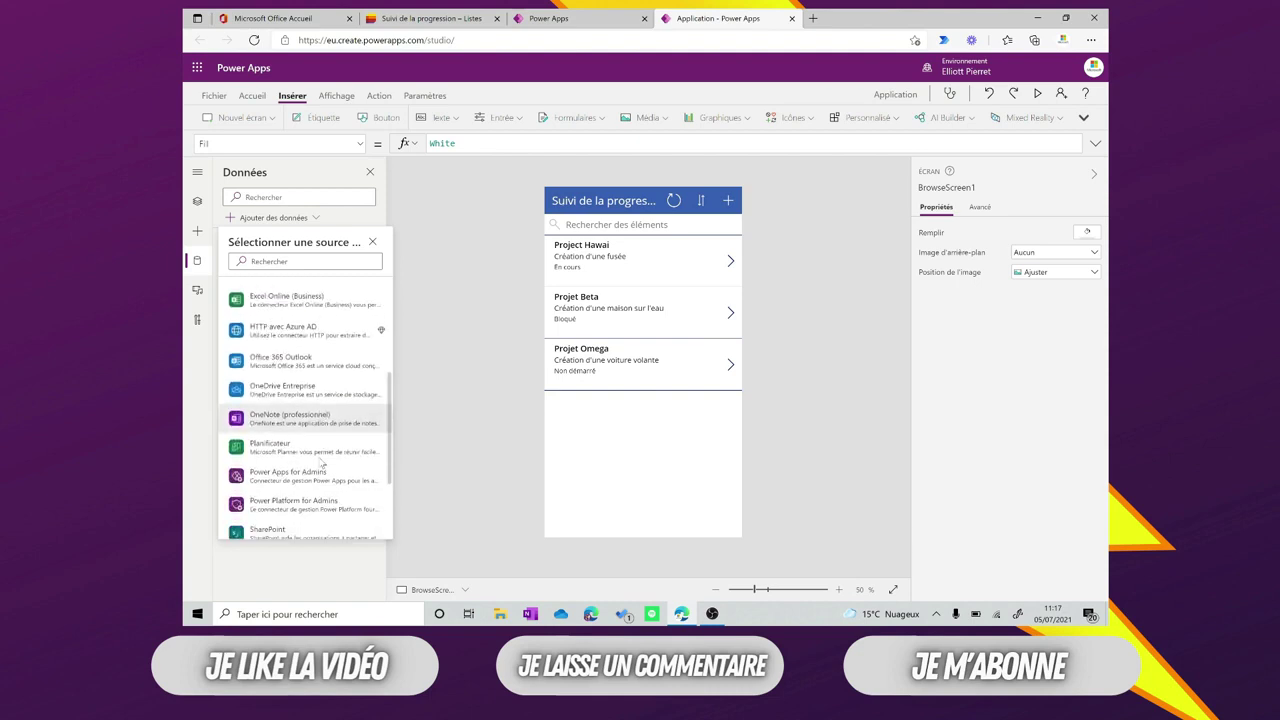
{"action": "left_click", "coordinate": [424, 262]}
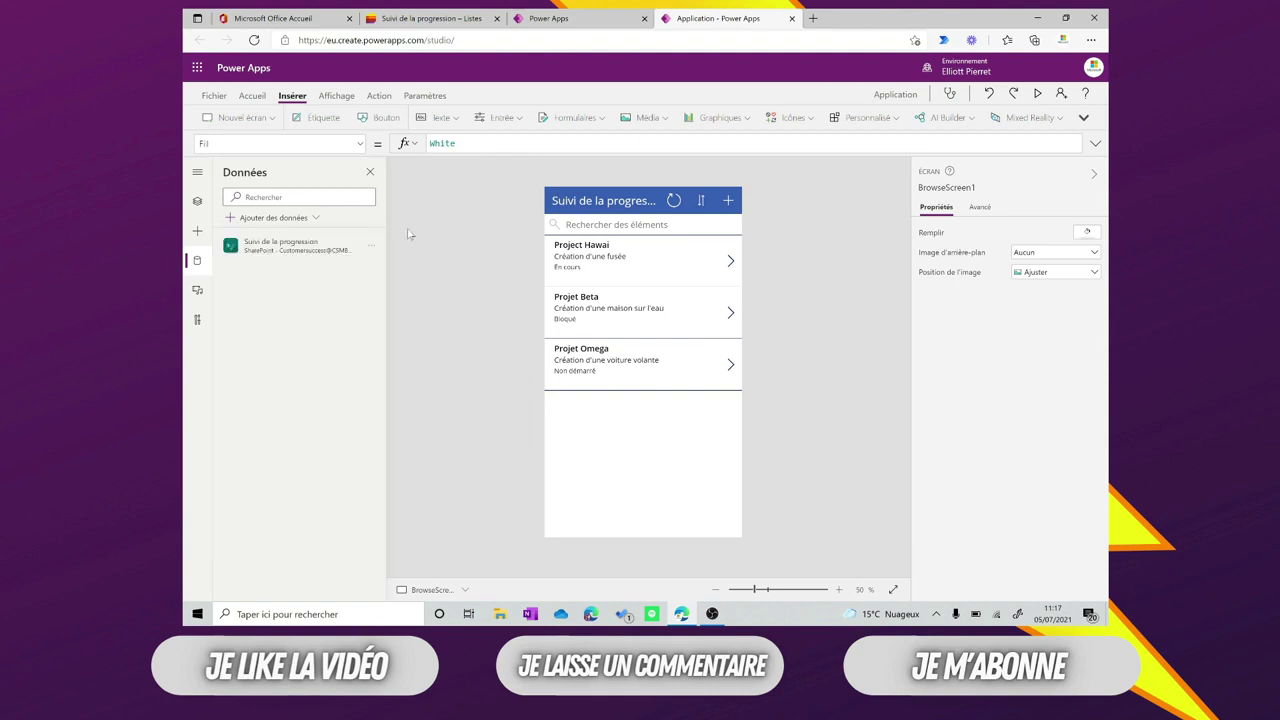
- Change the layout of BrowseGallery1 to Titre et sous-titre
{"action": "left_click", "coordinate": [197, 203]}
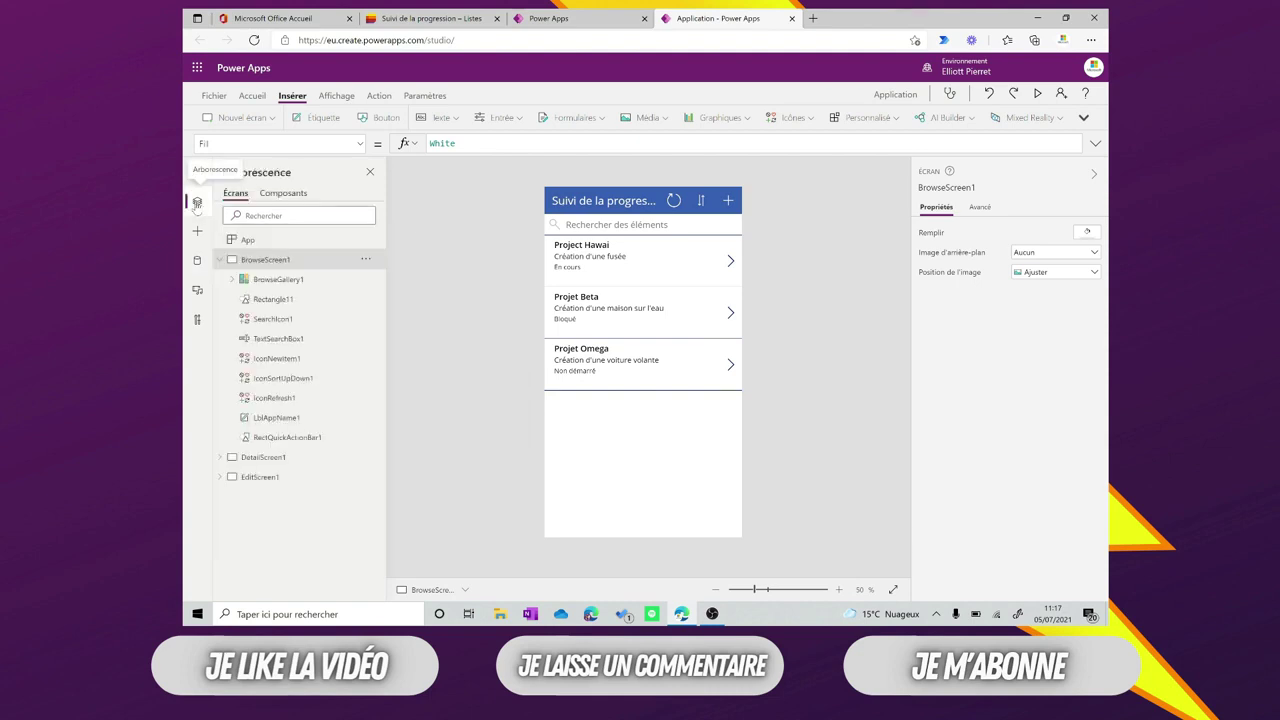
{"action": "left_click", "coordinate": [278, 279]}
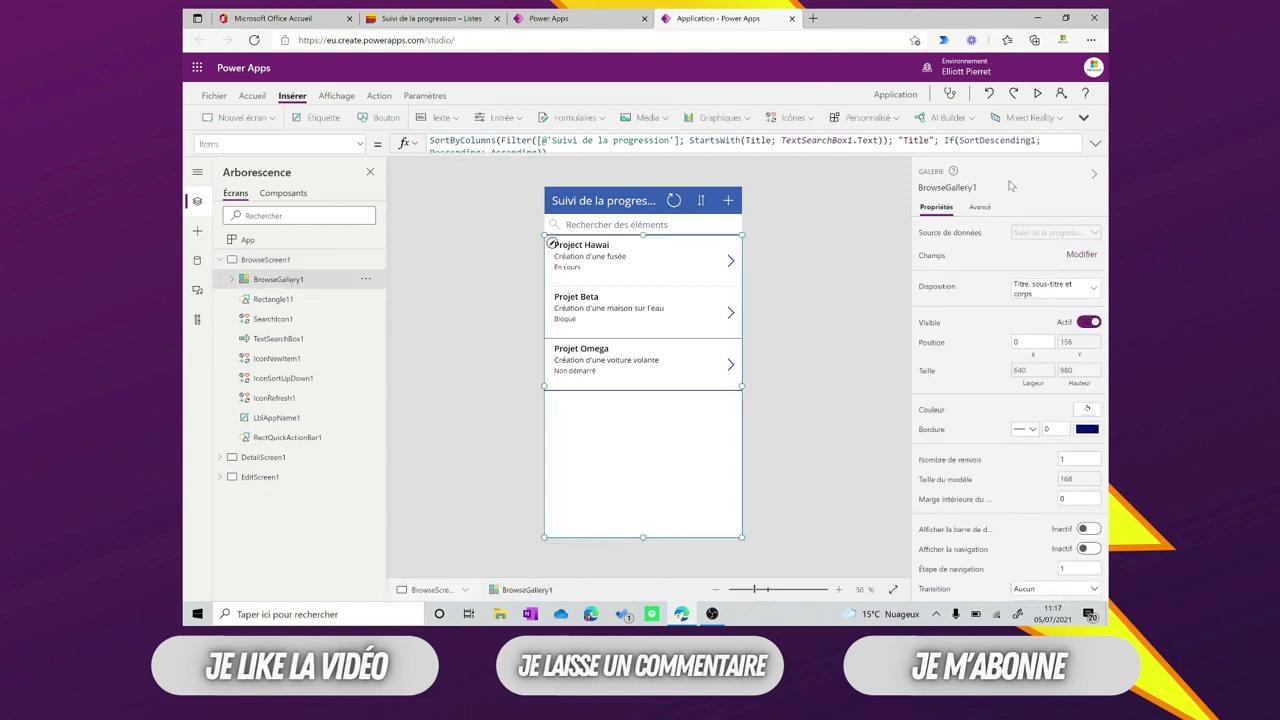
{"action": "left_click", "coordinate": [1047, 288]}
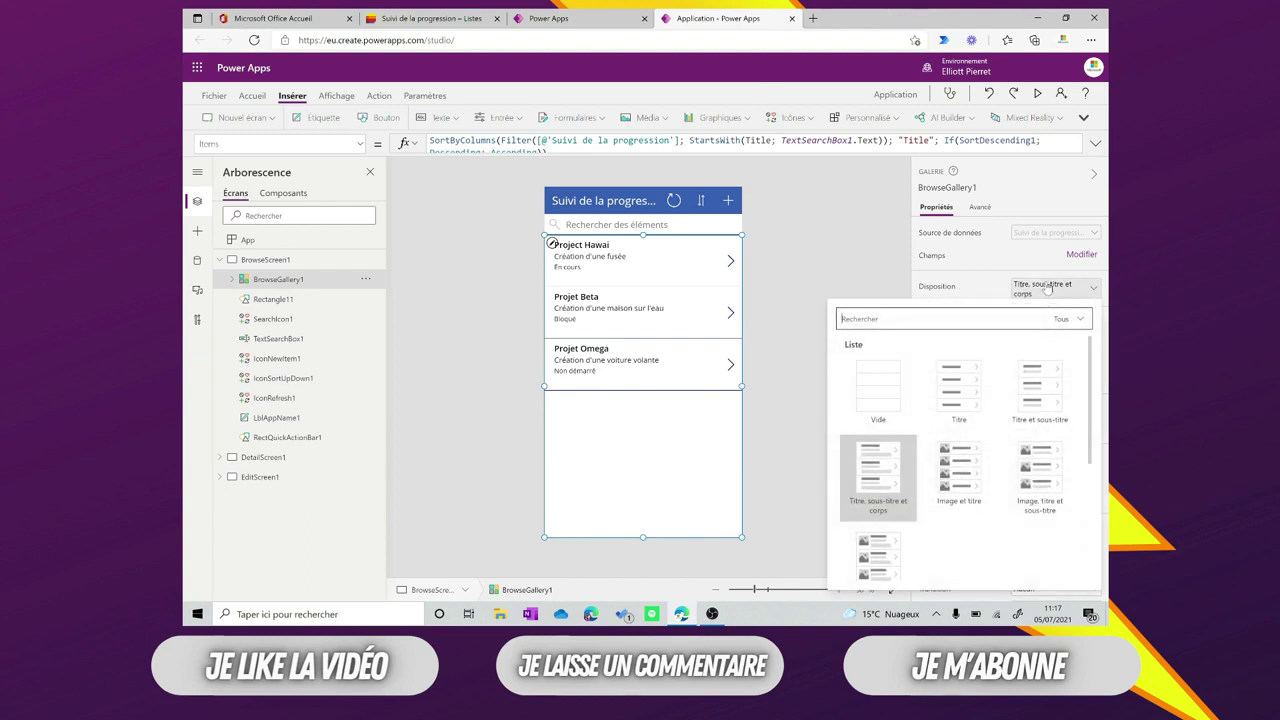
{"action": "left_click", "coordinate": [1055, 396]}
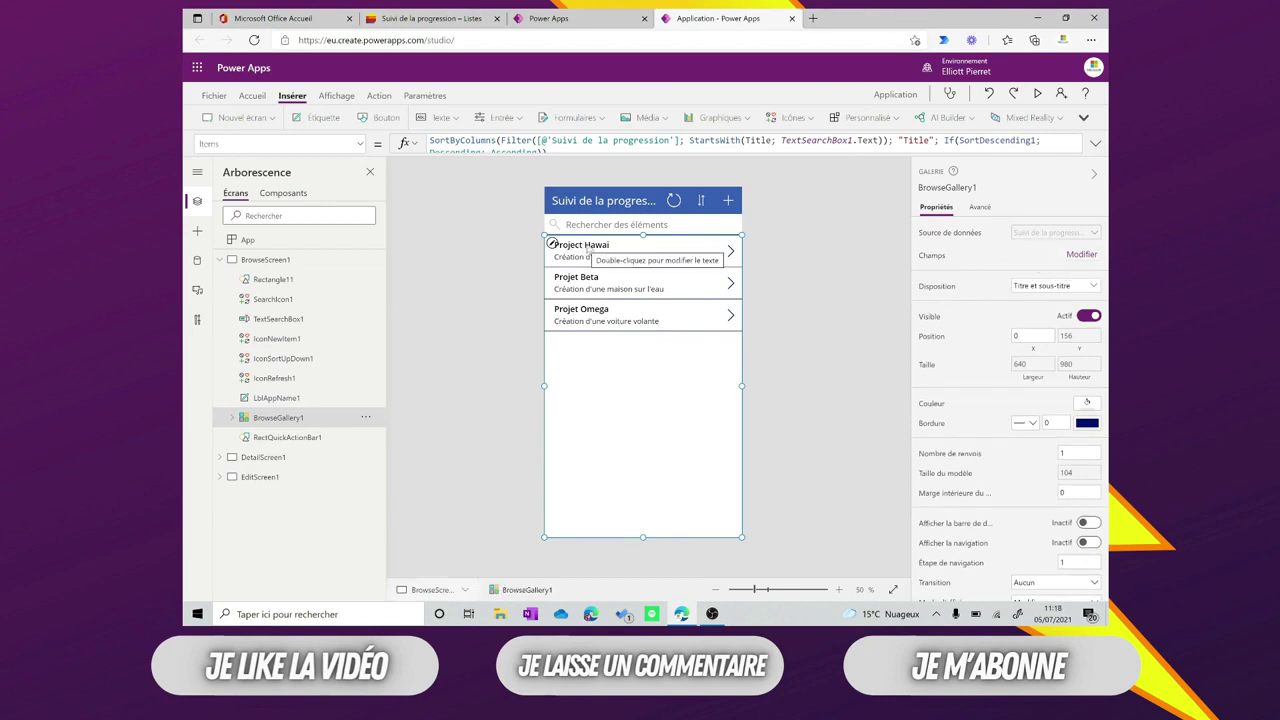
- Set the Title2 field of BrowseGallery1 to the Progression column and close the field settings
{"action": "left_click", "coordinate": [1050, 258]}
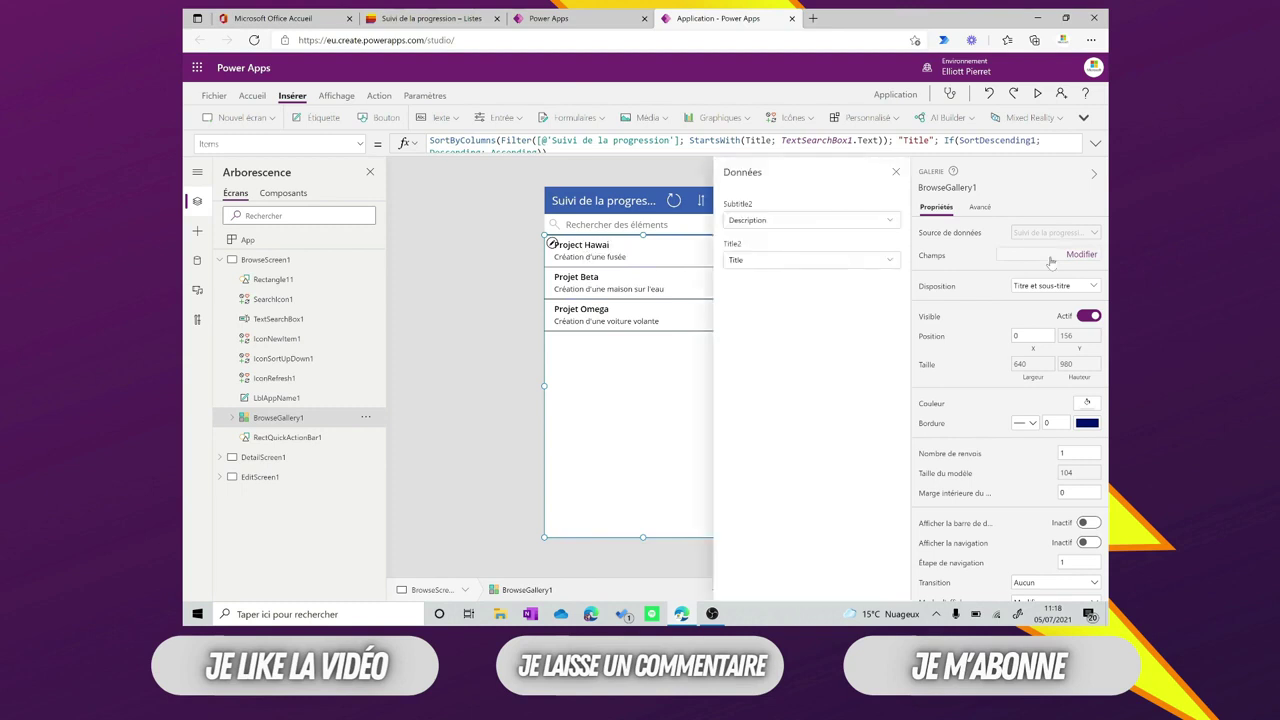
{"action": "left_click", "coordinate": [760, 262]}
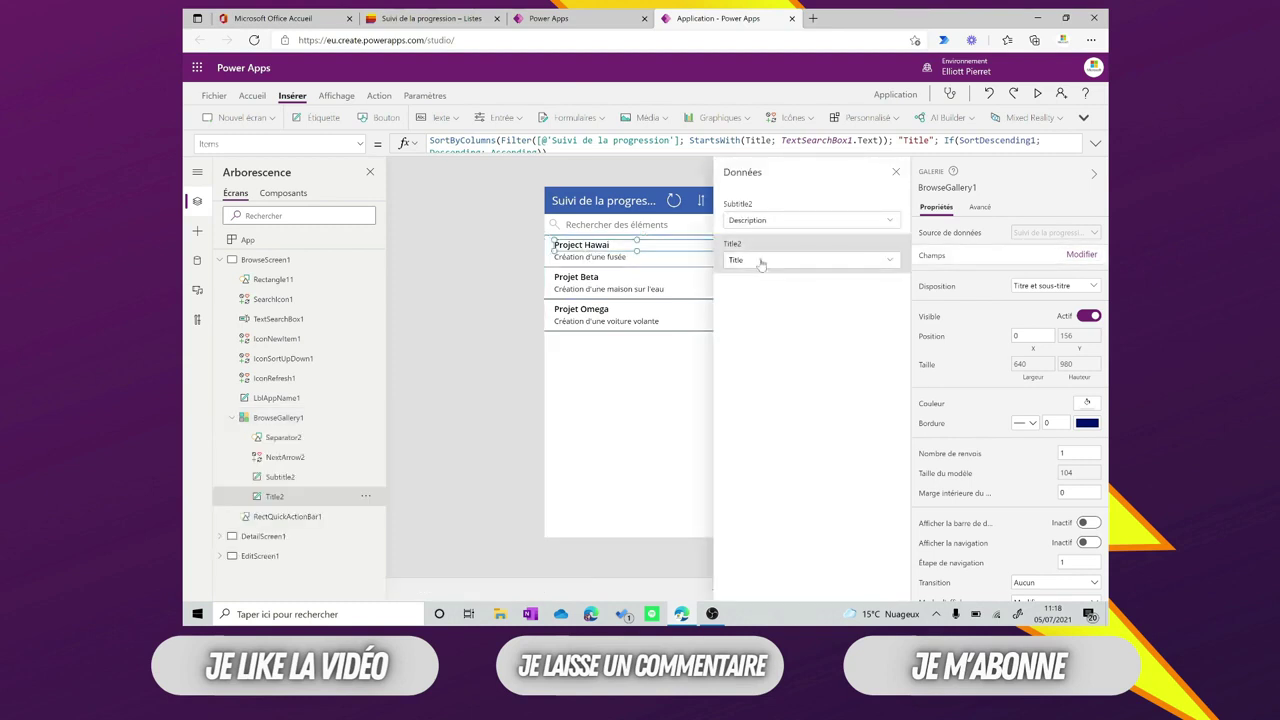
{"action": "left_click", "coordinate": [760, 262]}
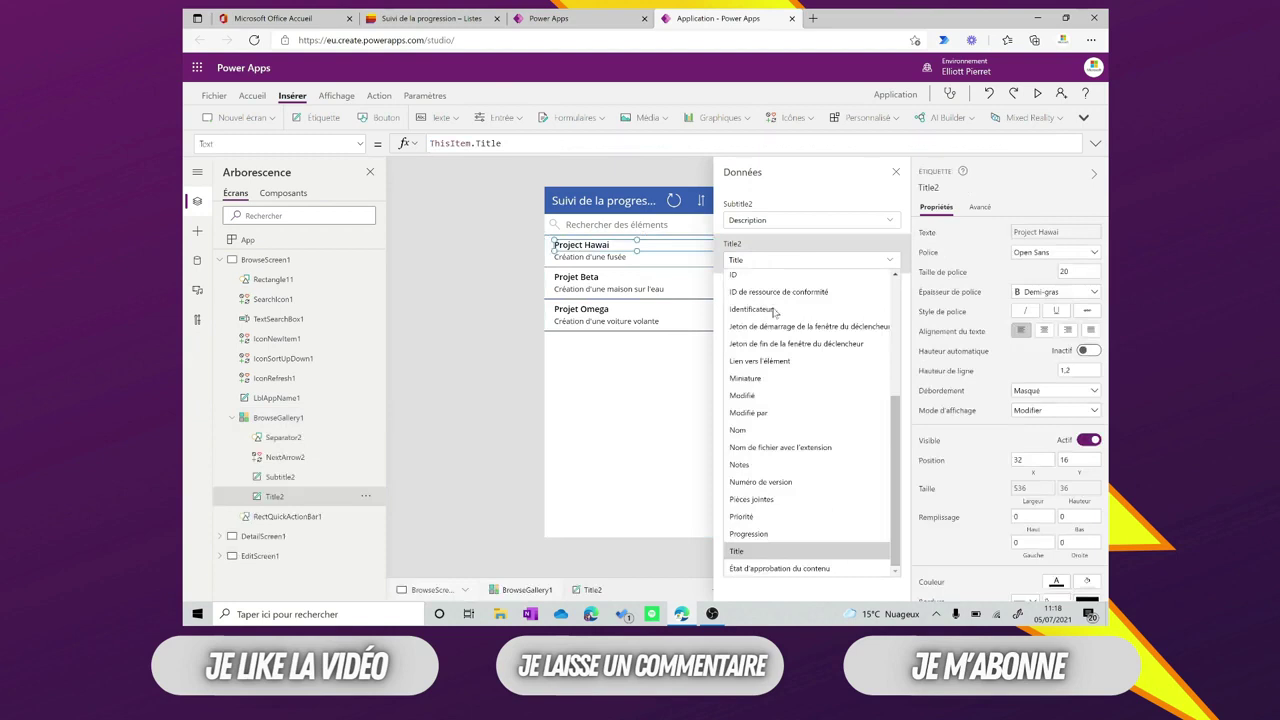
{"action": "scroll", "coordinate": [803, 415], "scroll_direction": "up", "scroll_amount": 3}
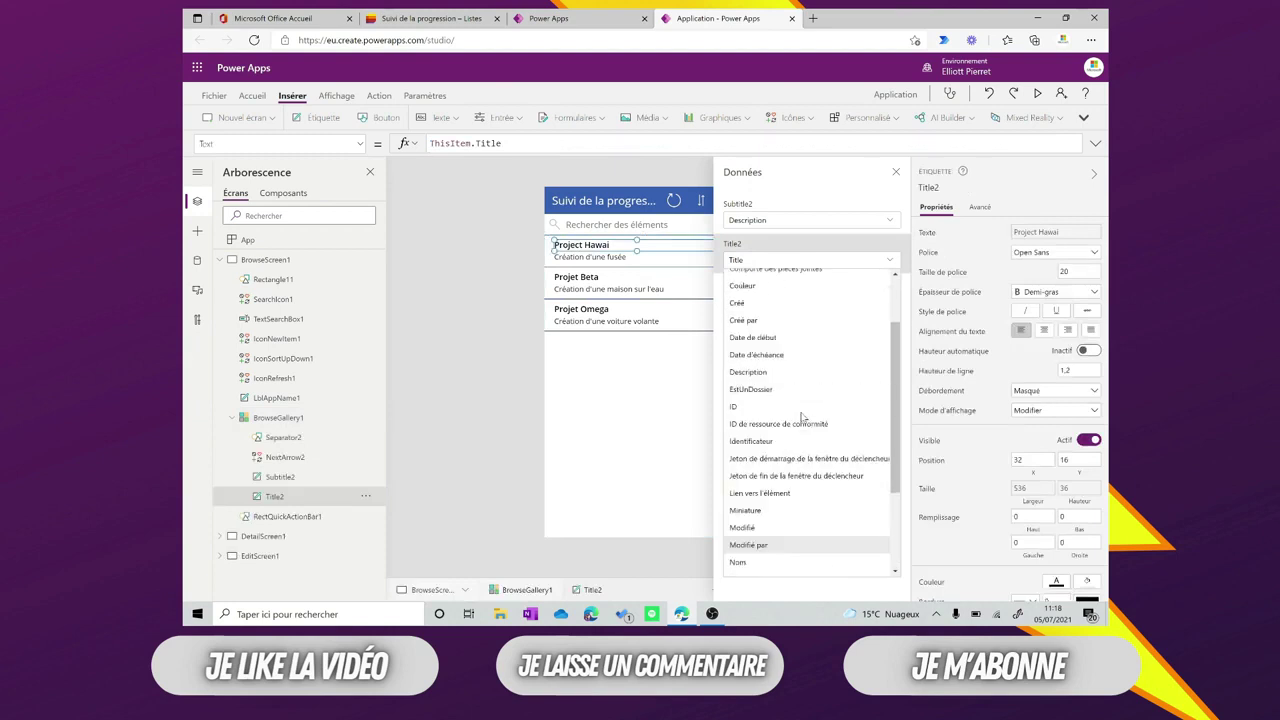
{"action": "scroll", "coordinate": [801, 417], "scroll_direction": "down", "scroll_amount": 3}
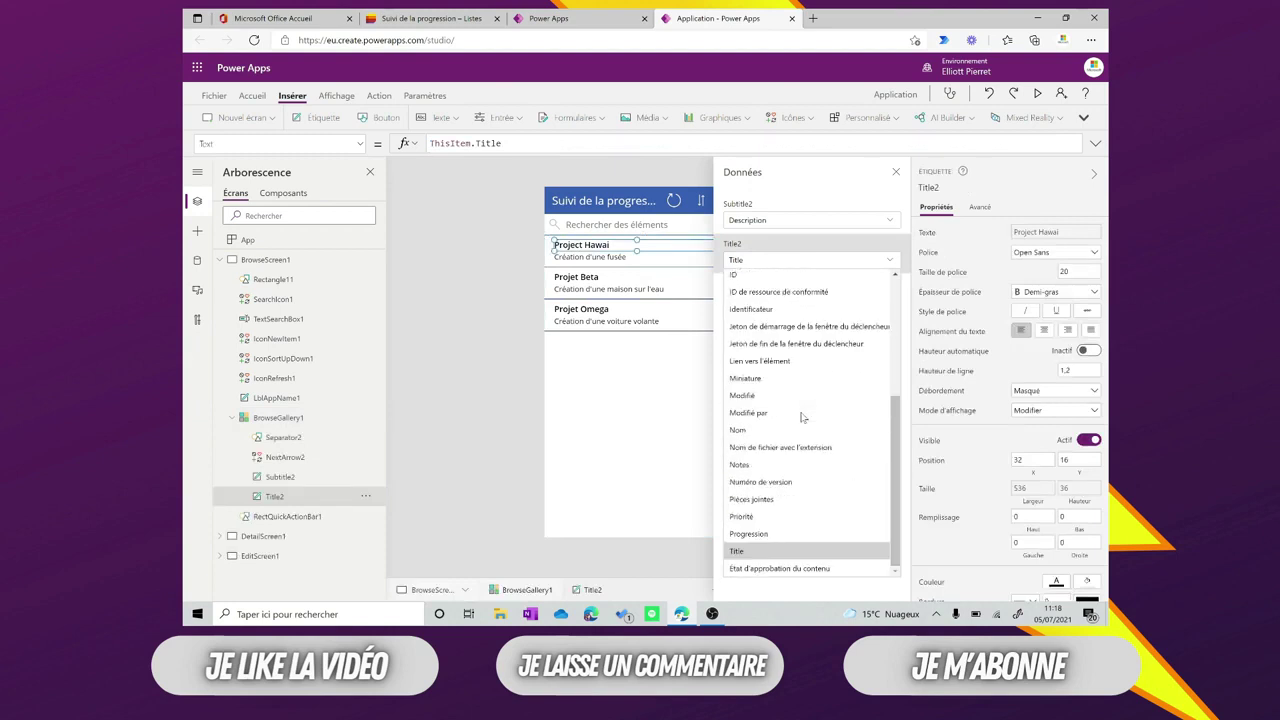
{"action": "left_click", "coordinate": [764, 538]}
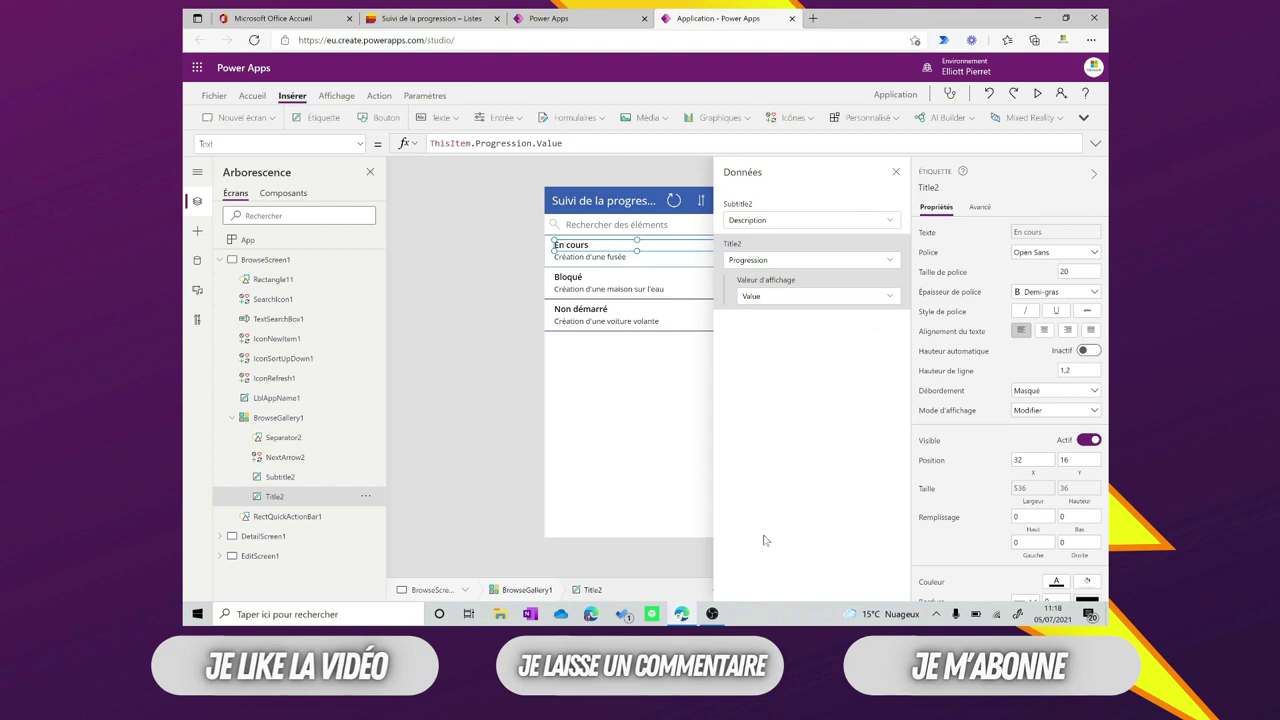
{"action": "left_click", "coordinate": [645, 377]}
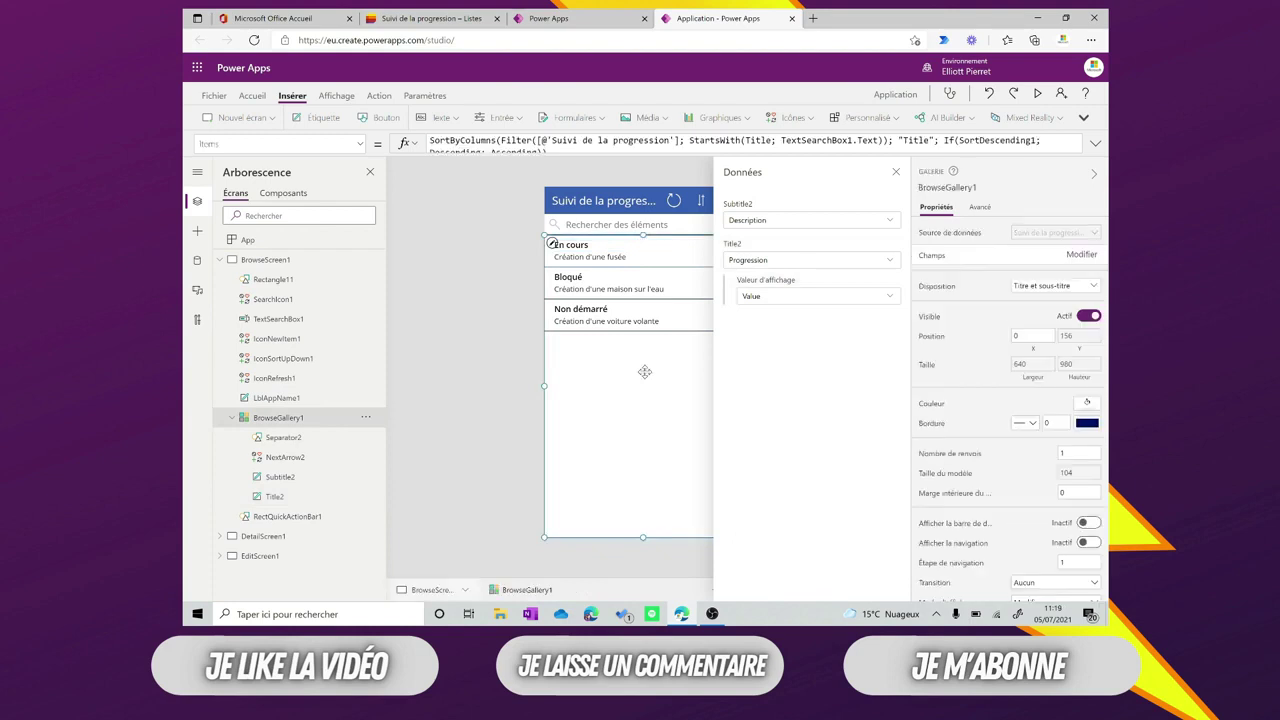
{"action": "left_click", "coordinate": [896, 174]}
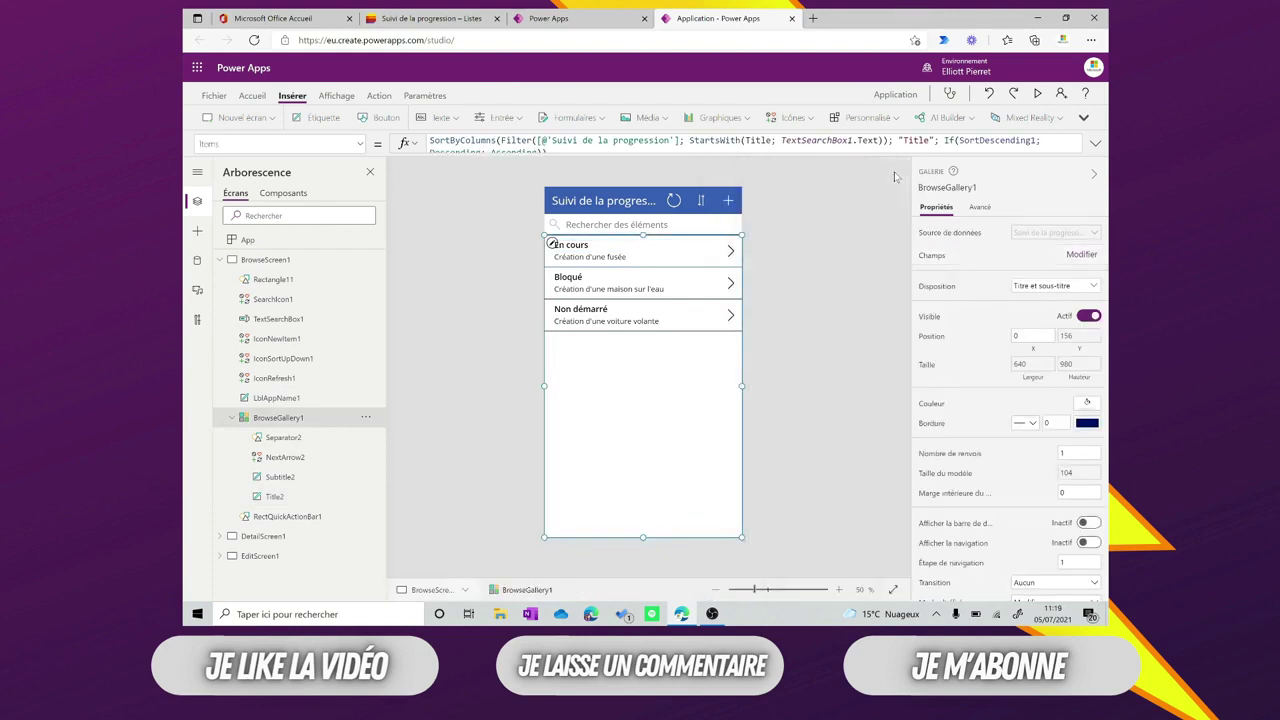
- Format the gallery's Title2 label with the Gras font weight and an orange text colour
{"action": "left_click", "coordinate": [560, 245]}
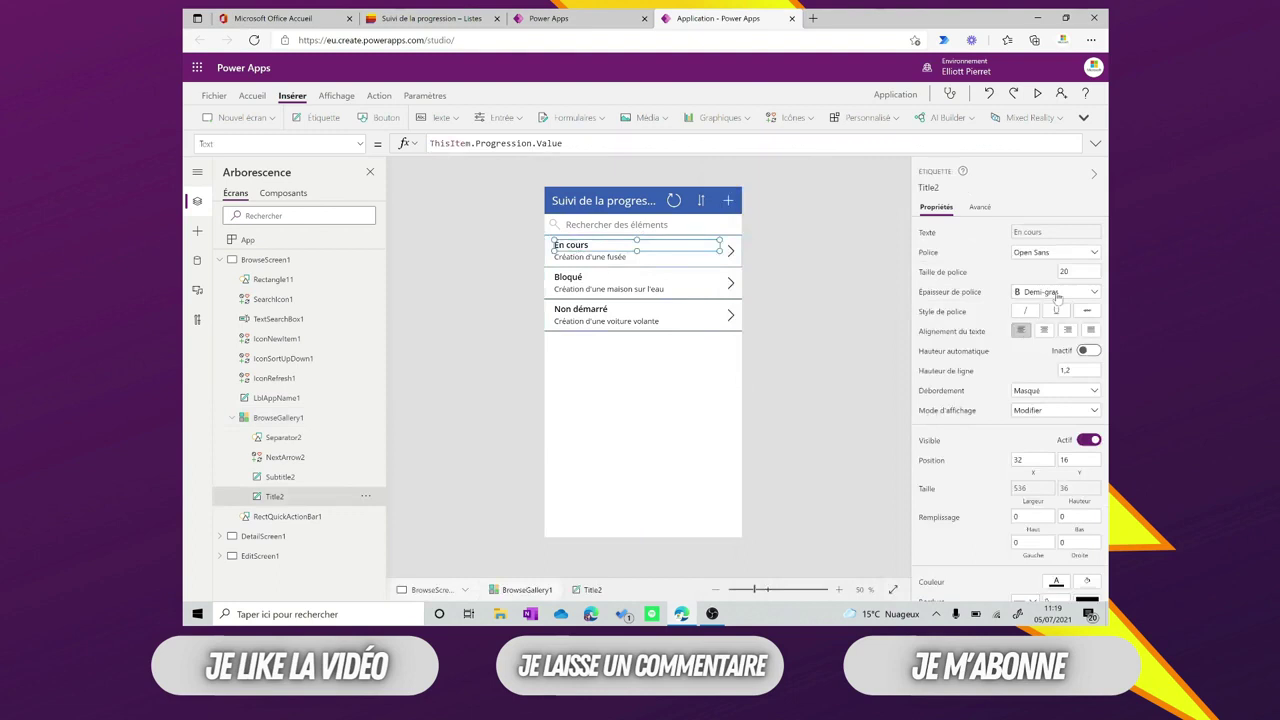
{"action": "left_click", "coordinate": [1057, 295]}
{"action": "left_click", "coordinate": [1047, 309]}
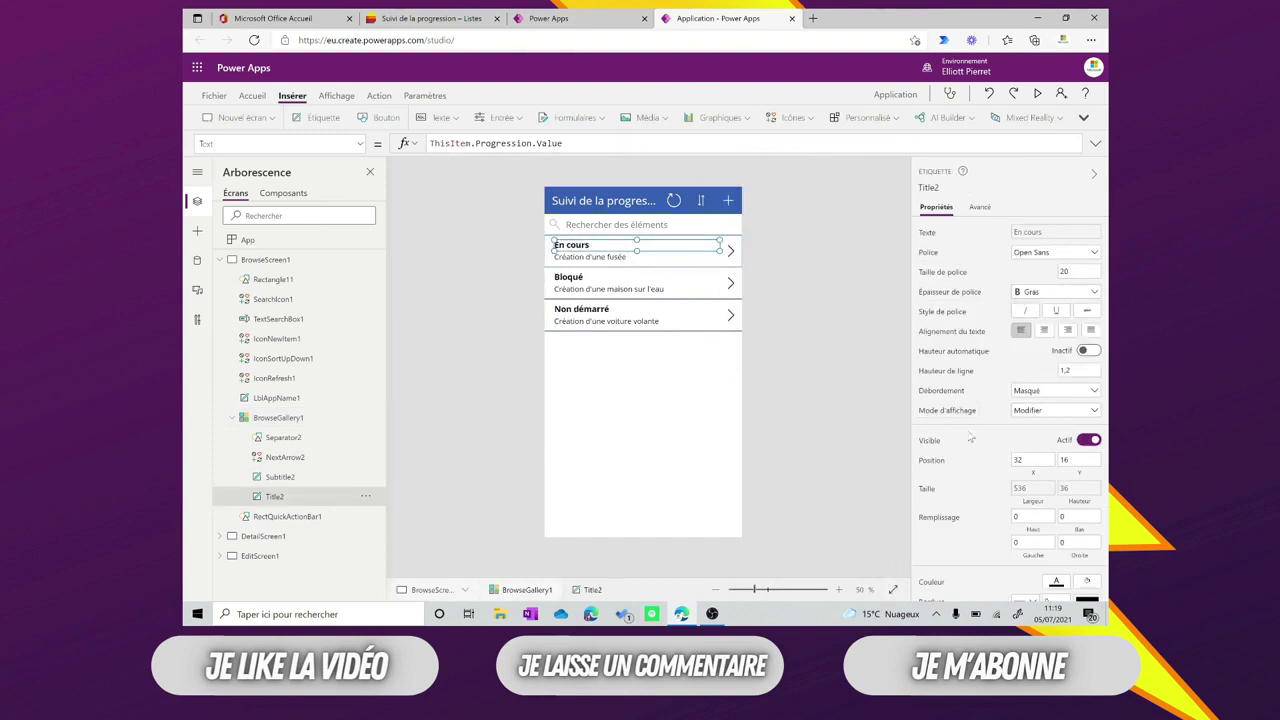
{"action": "scroll", "coordinate": [997, 369], "scroll_direction": "down", "scroll_amount": 1}
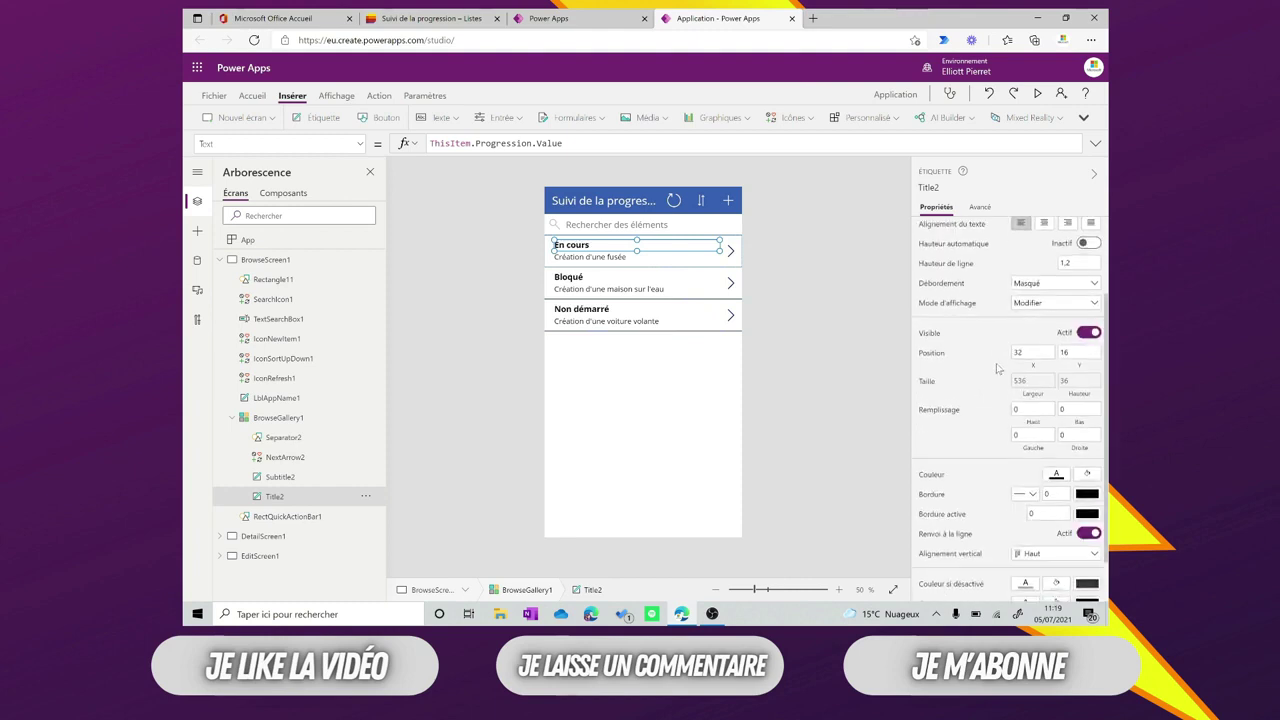
{"action": "left_click", "coordinate": [1057, 476]}
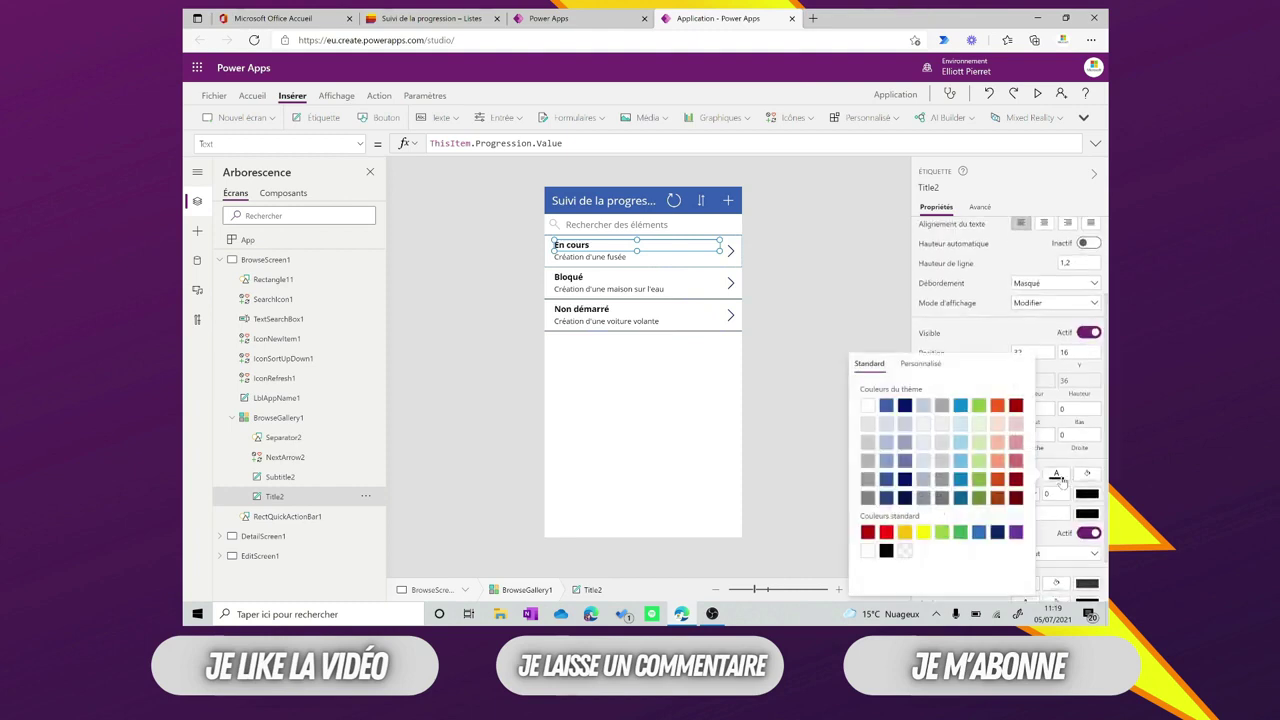
{"action": "left_click", "coordinate": [997, 405]}
{"action": "left_click", "coordinate": [502, 208]}
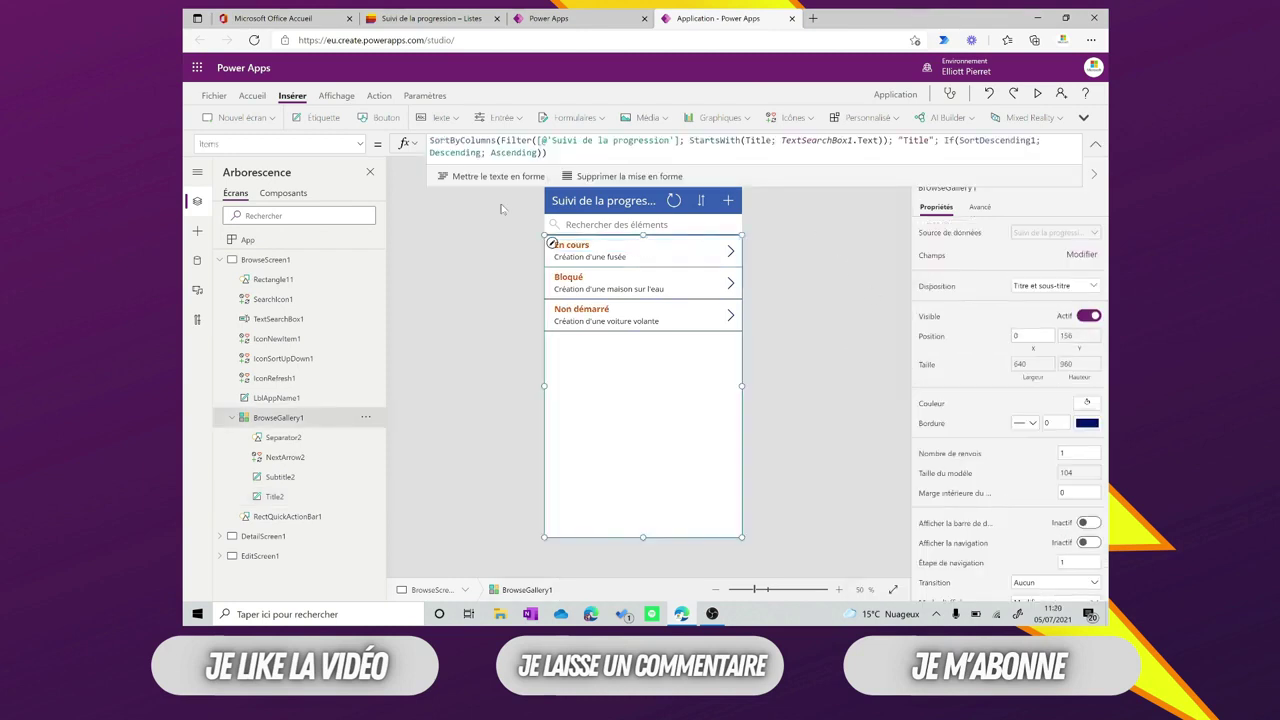
- Examine the available properties of BrowseGallery1 and its Items formula, then shrink the expanded formula bar to one line
{"action": "left_click", "coordinate": [358, 146]}
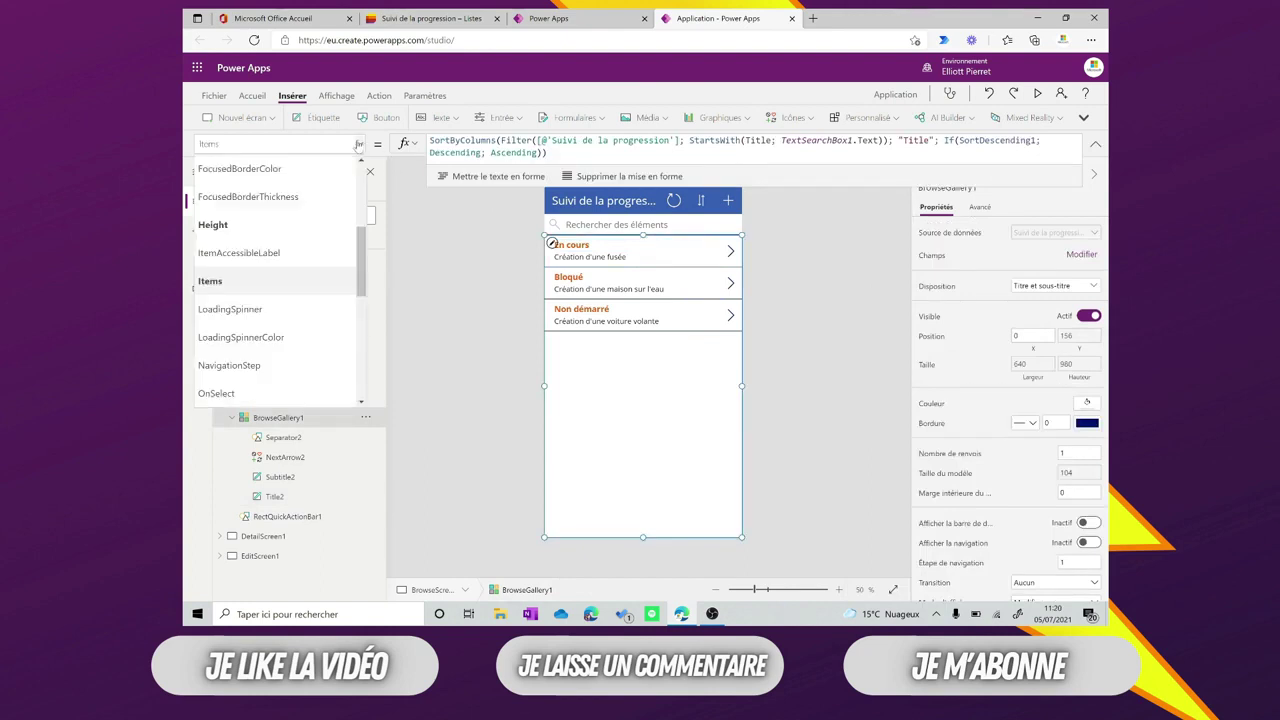
{"action": "scroll", "coordinate": [300, 206], "scroll_direction": "up", "scroll_amount": 2}
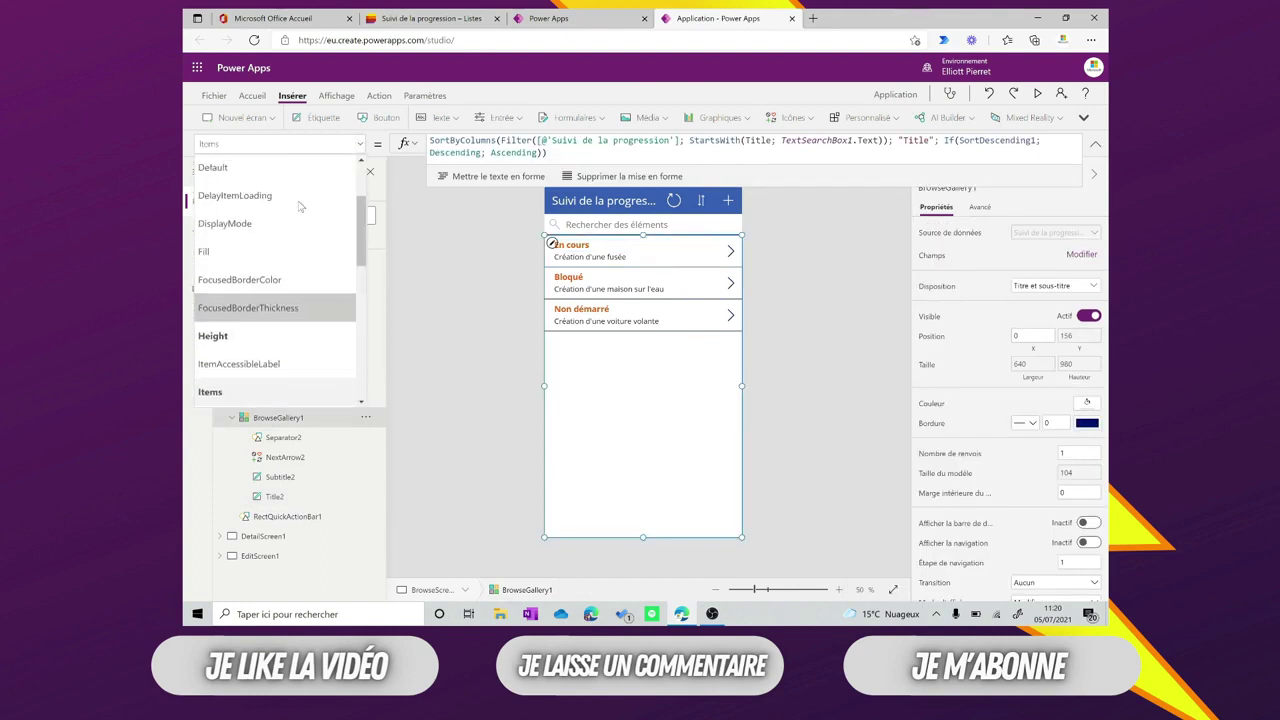
{"action": "scroll", "coordinate": [300, 206], "scroll_direction": "down", "scroll_amount": 3}
{"action": "scroll", "coordinate": [300, 206], "scroll_direction": "up", "scroll_amount": 2}
{"action": "scroll", "coordinate": [300, 206], "scroll_direction": "down", "scroll_amount": 2}
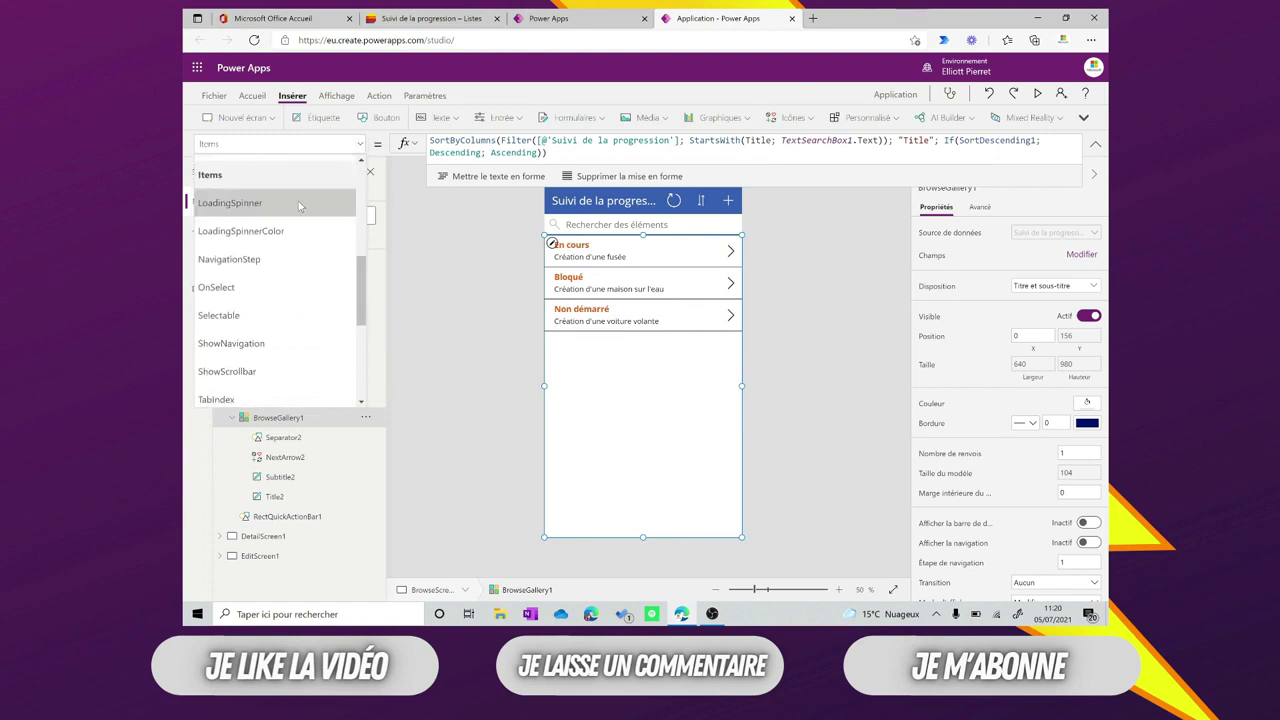
{"action": "scroll", "coordinate": [300, 206], "scroll_direction": "down", "scroll_amount": 2}
{"action": "scroll", "coordinate": [300, 206], "scroll_direction": "up", "scroll_amount": 5}
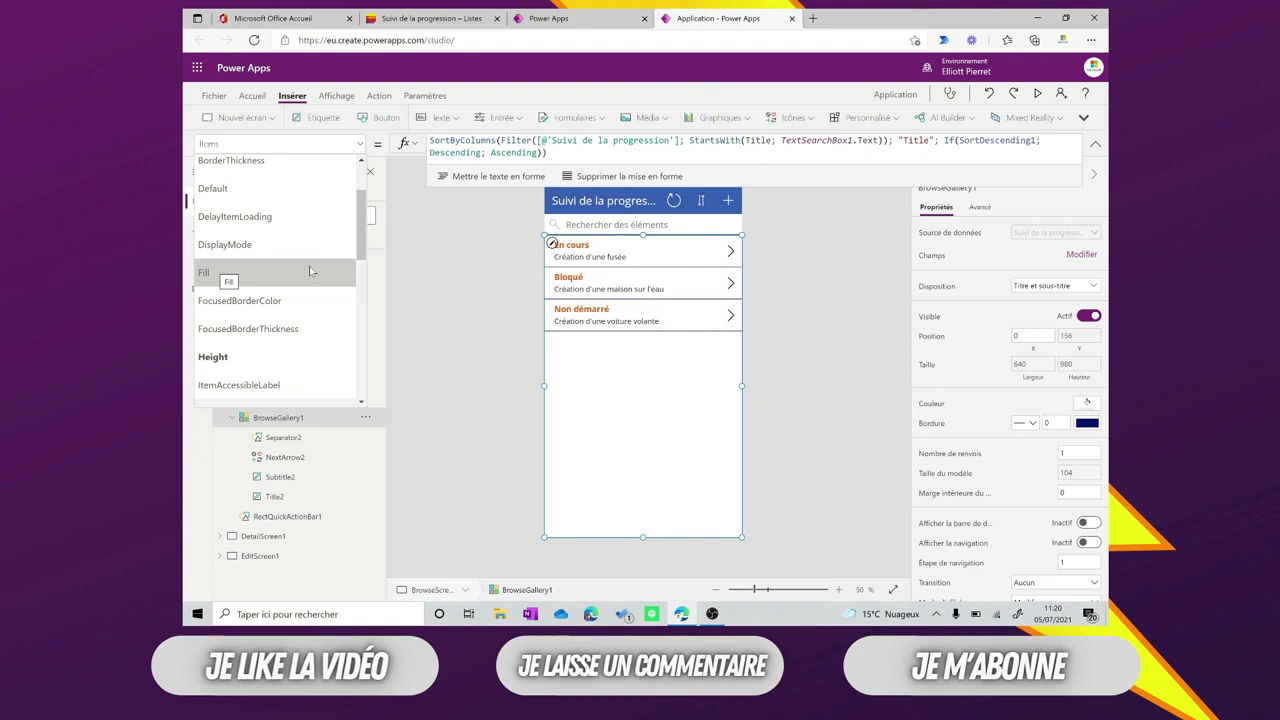
{"action": "scroll", "coordinate": [309, 266], "scroll_direction": "down", "scroll_amount": 3}
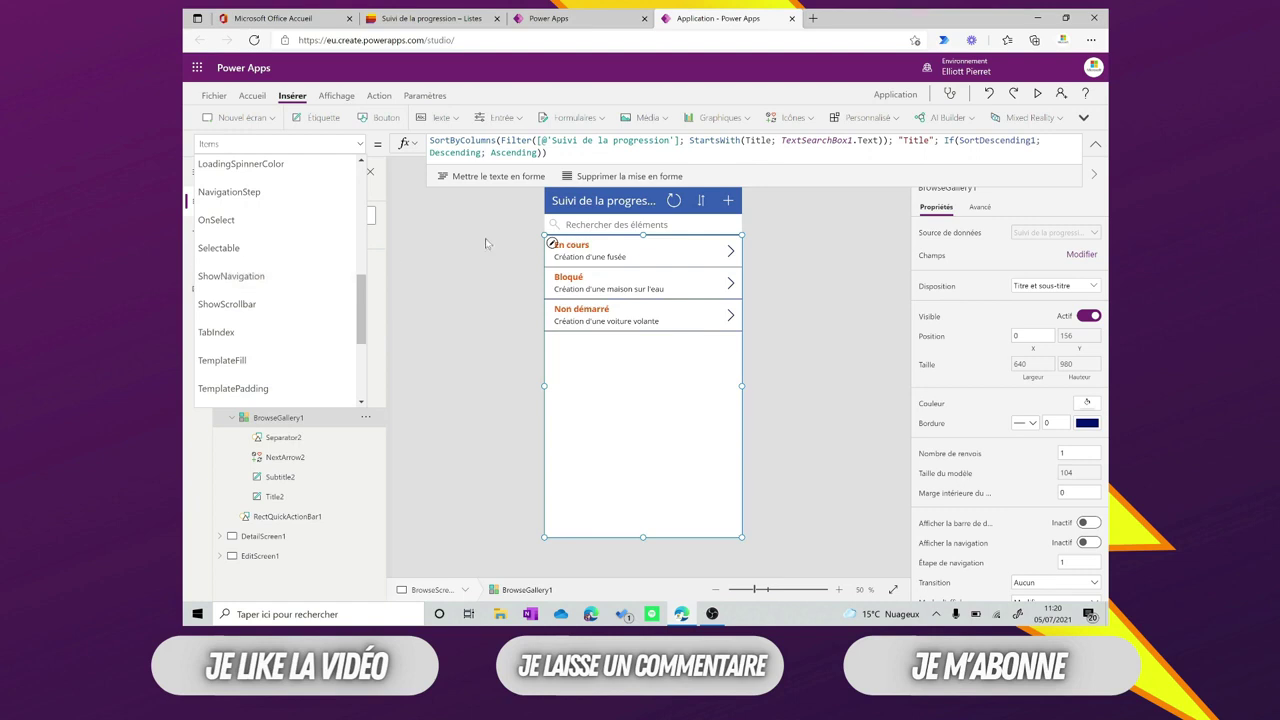
{"action": "left_click", "coordinate": [361, 146]}
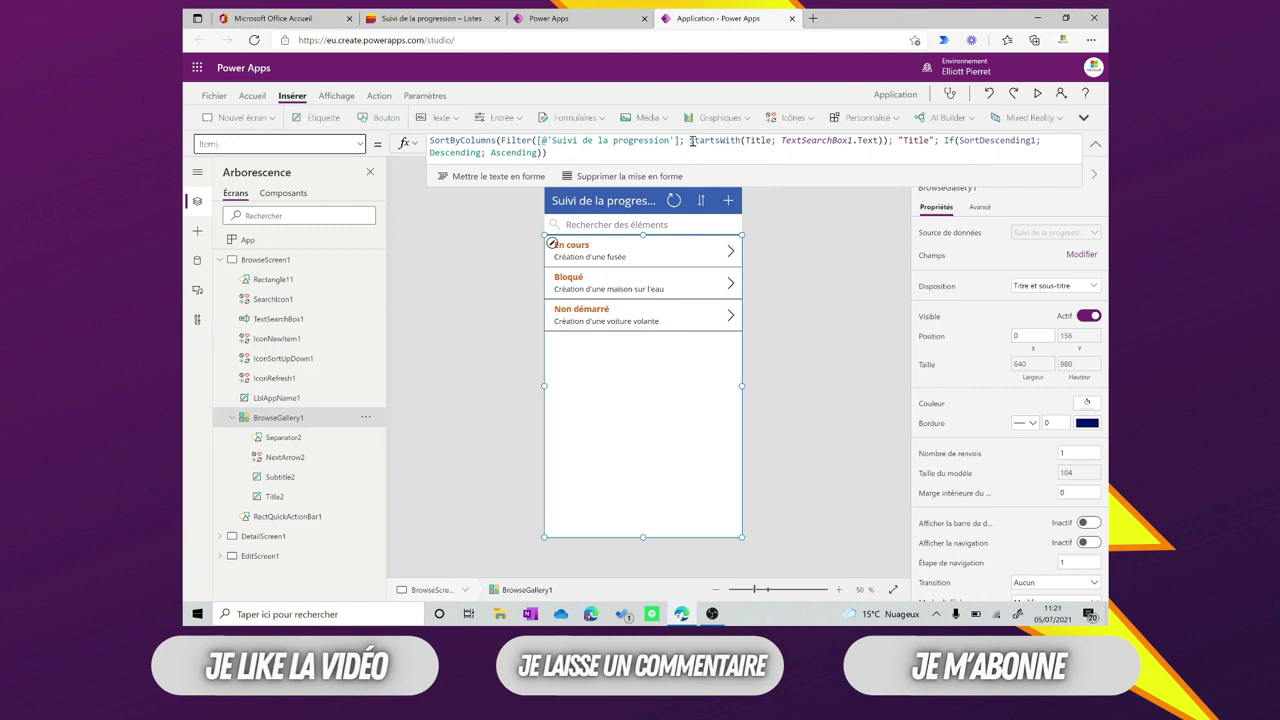
{"action": "left_click", "coordinate": [812, 284]}
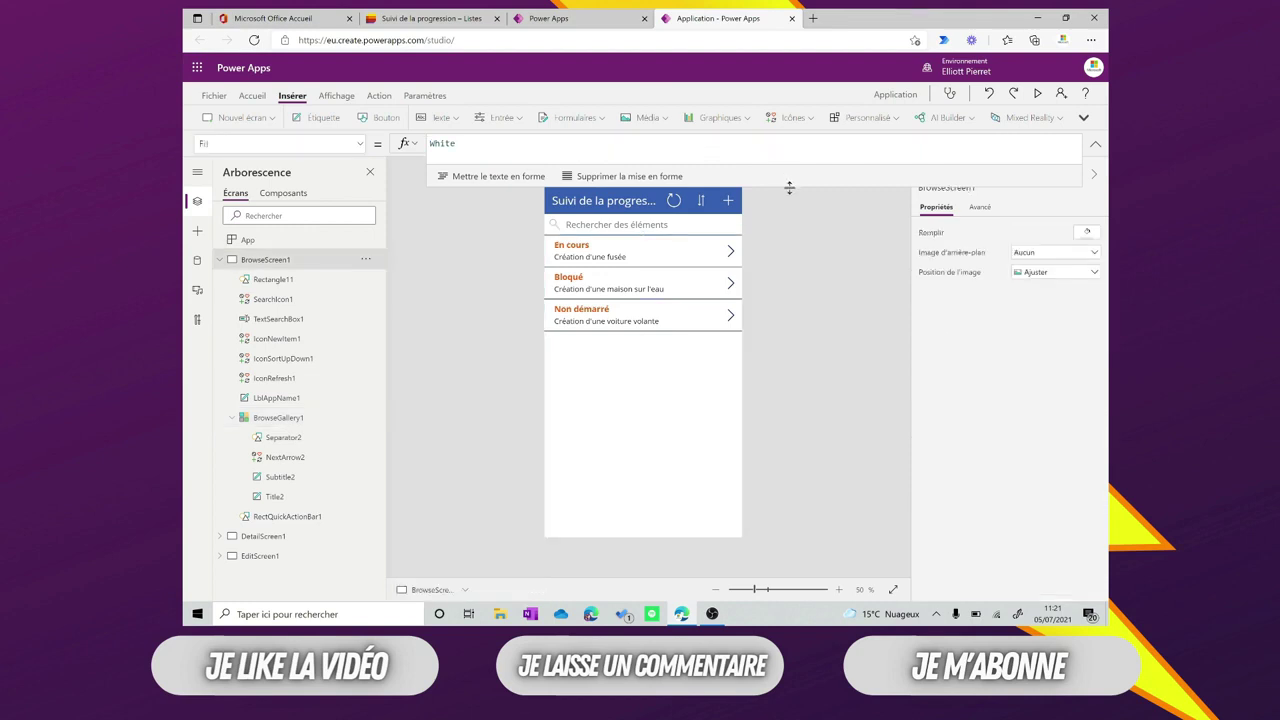
{"action": "left_click_drag", "start_coordinate": [789, 187], "coordinate": [788, 158]}
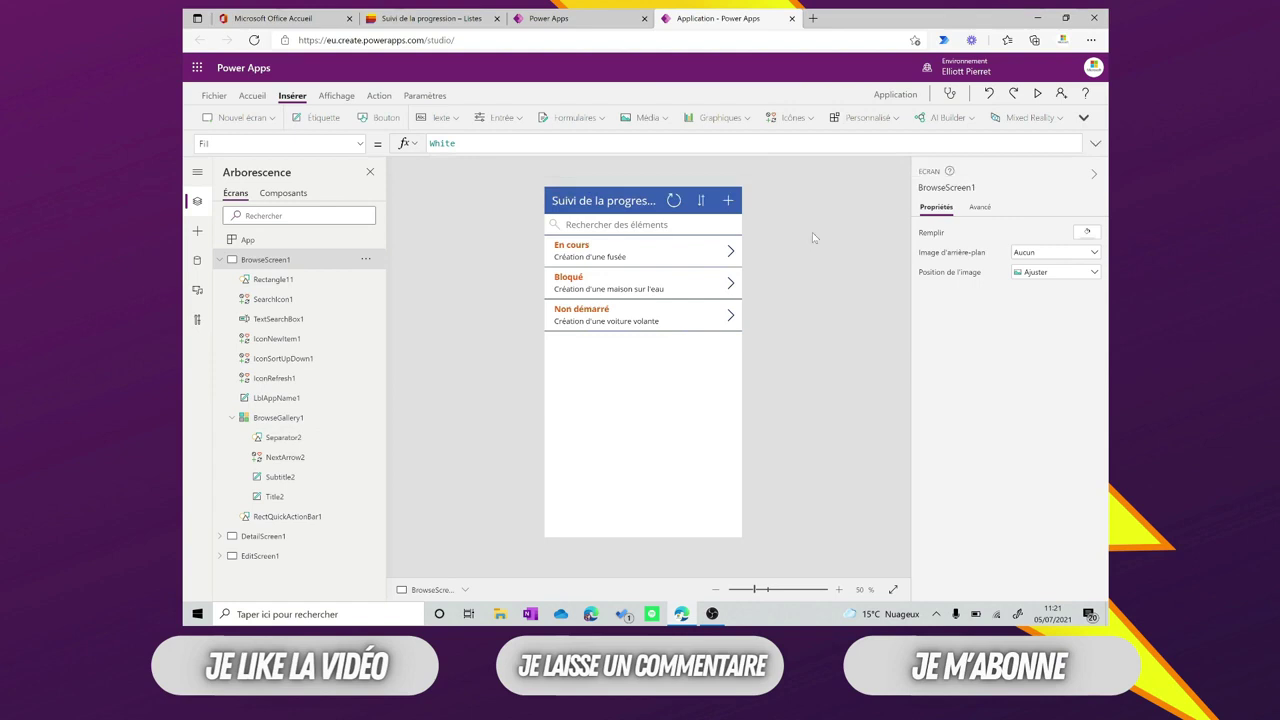
- Preview the app, change the Création d'une fusée item's title to Project France, save it and check the change in the SharePoint list
{"action": "left_click", "coordinate": [1038, 95]}
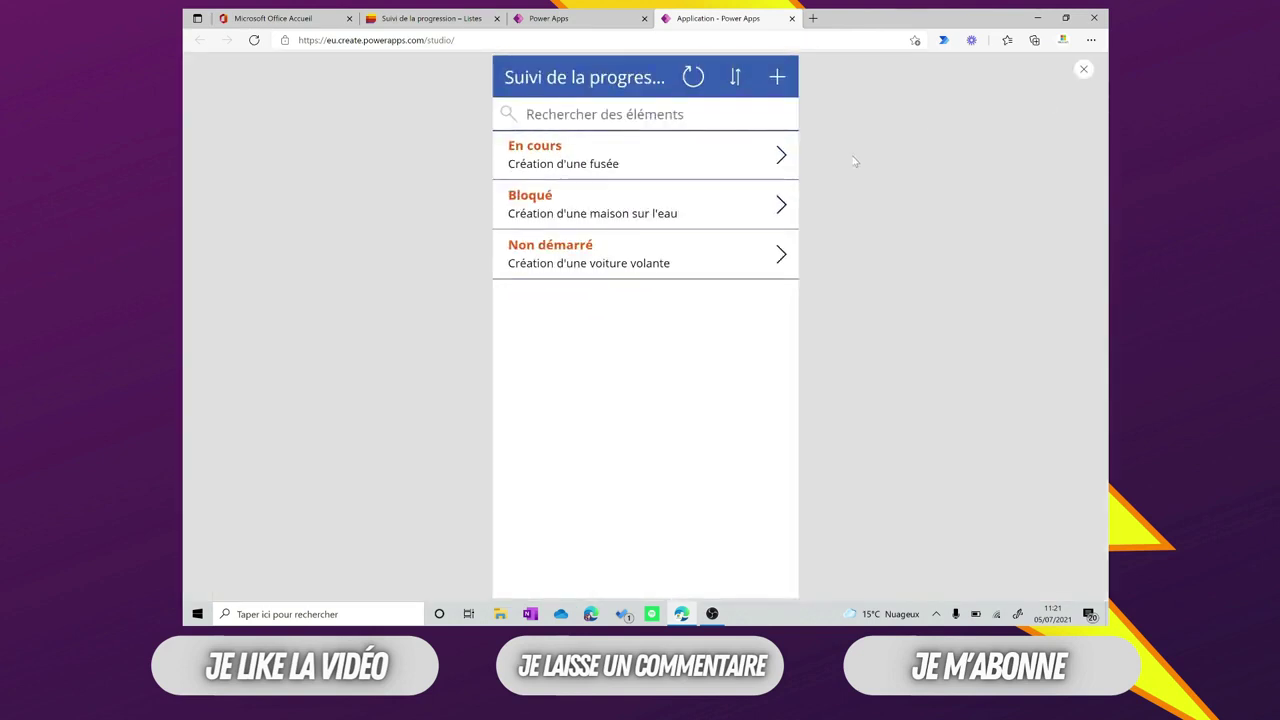
{"action": "left_click", "coordinate": [781, 160]}
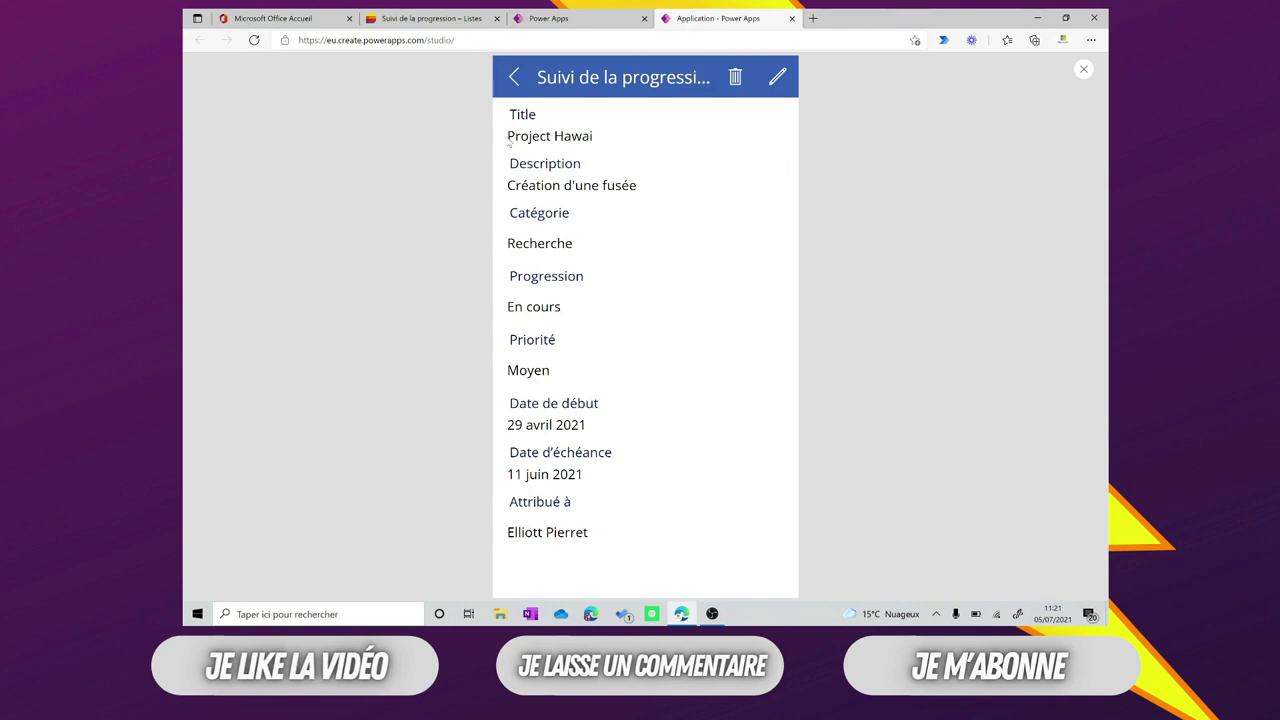
{"action": "left_click", "coordinate": [777, 80]}
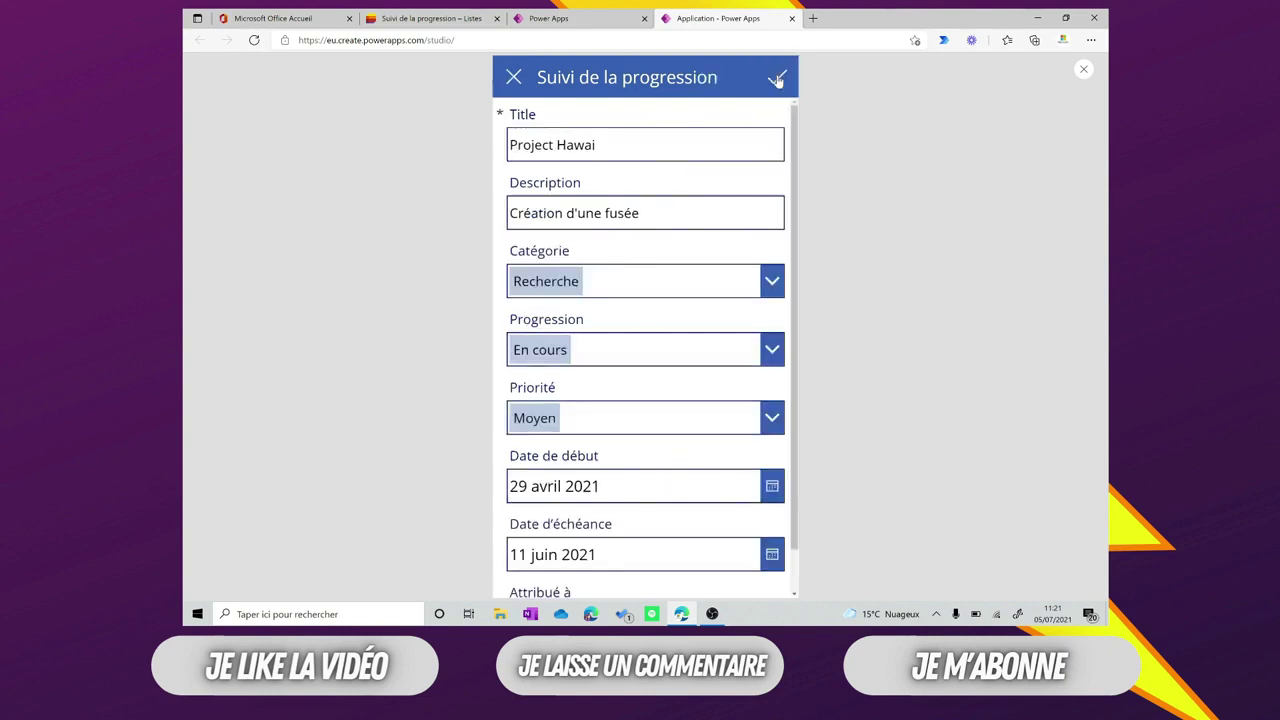
{"action": "double_click", "coordinate": [612, 145]}
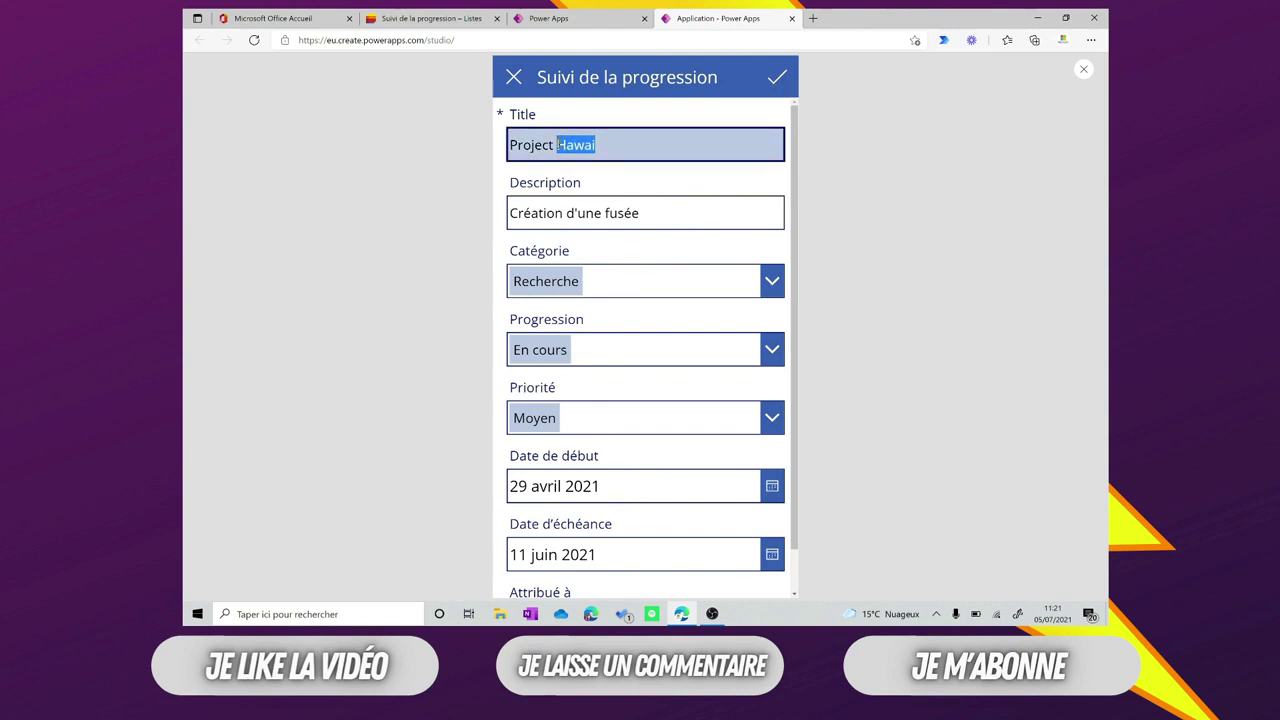
{"action": "type", "text": "France"}
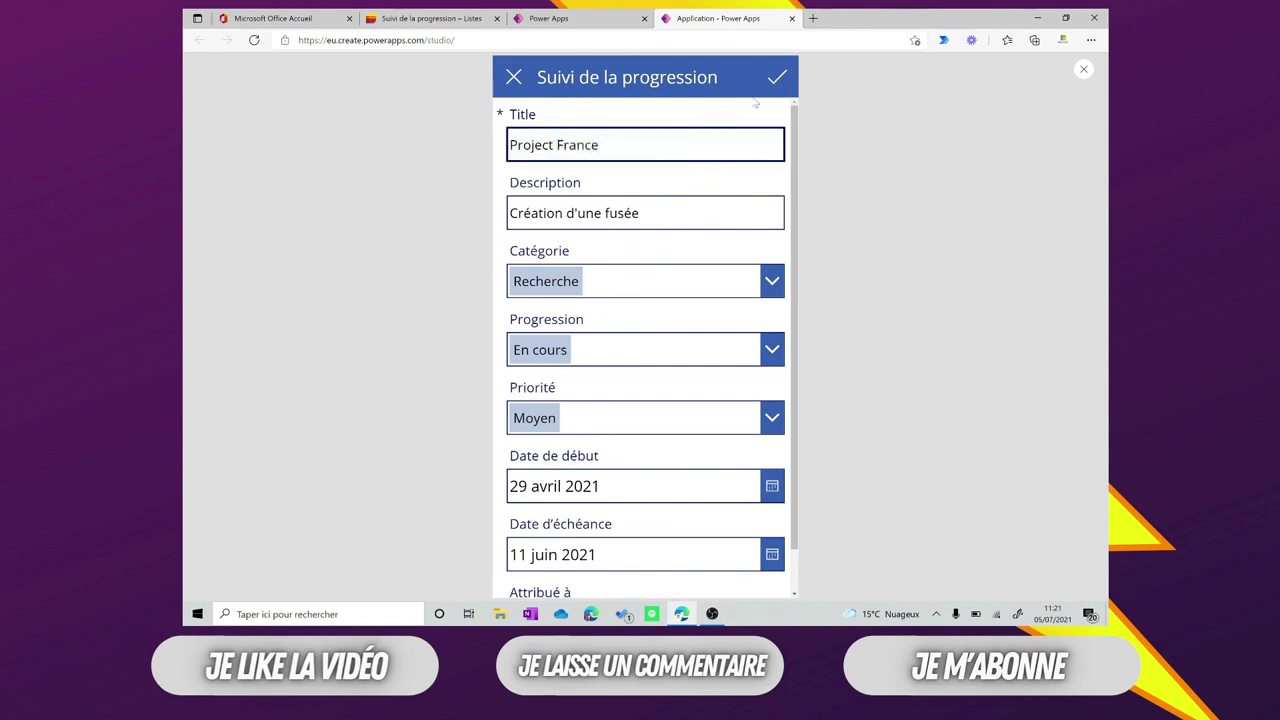
{"action": "left_click", "coordinate": [776, 80]}
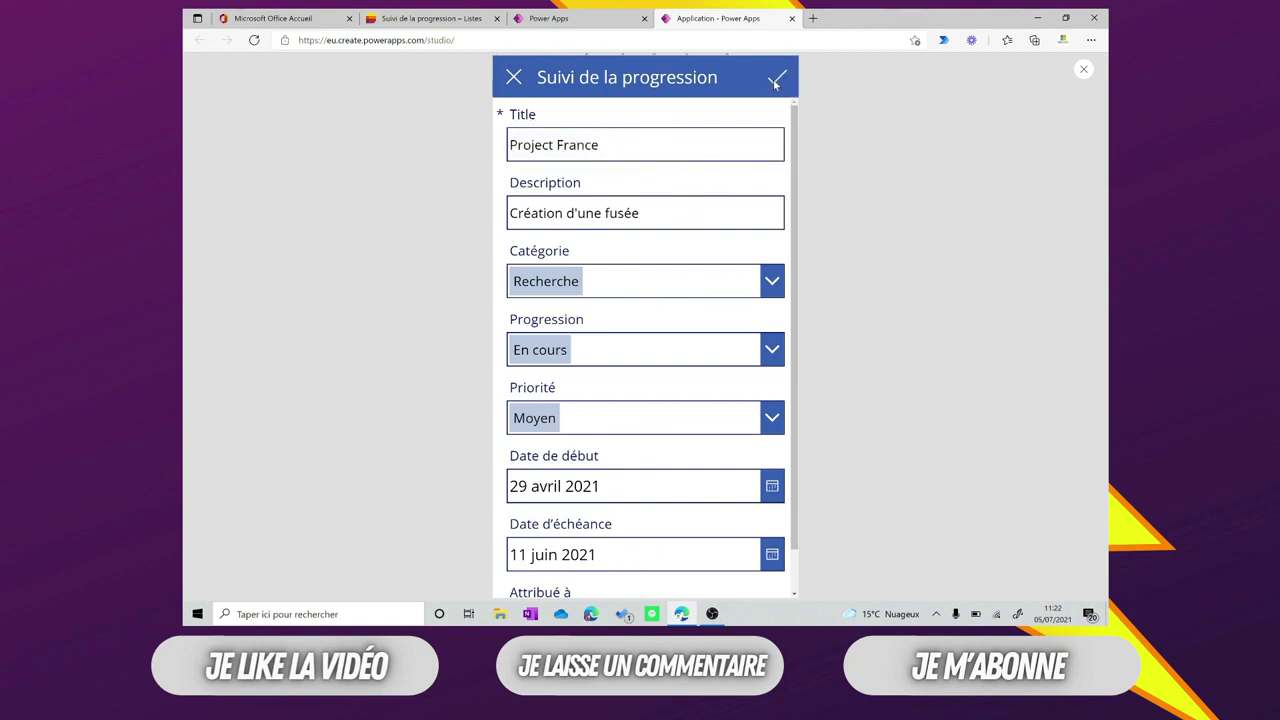
{"action": "left_click", "coordinate": [776, 81]}
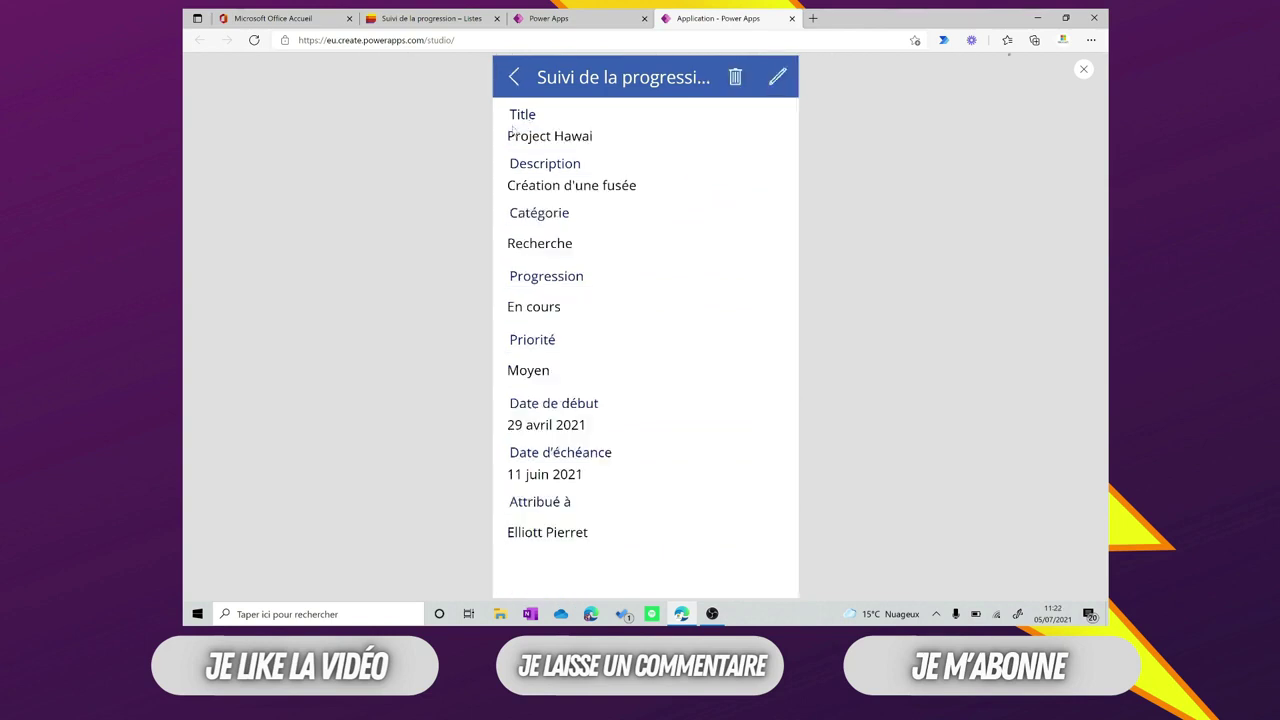
{"action": "left_click", "coordinate": [418, 20]}
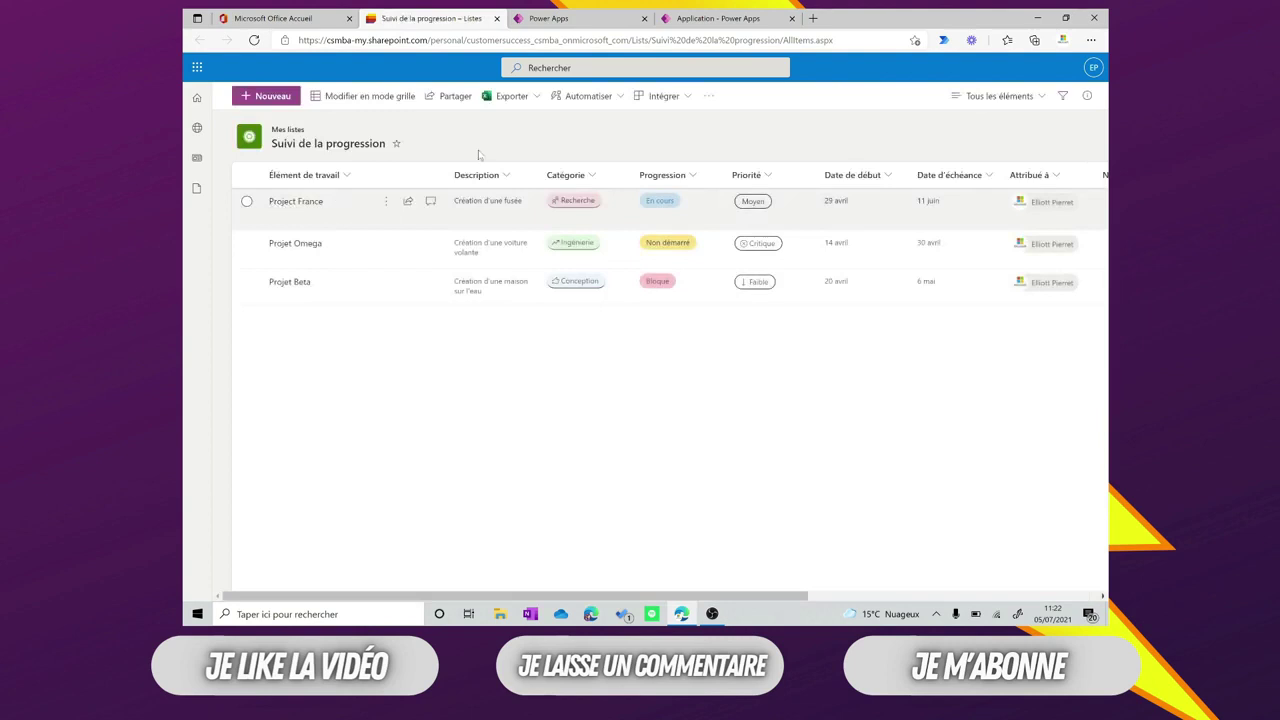
{"action": "left_click", "coordinate": [716, 16]}
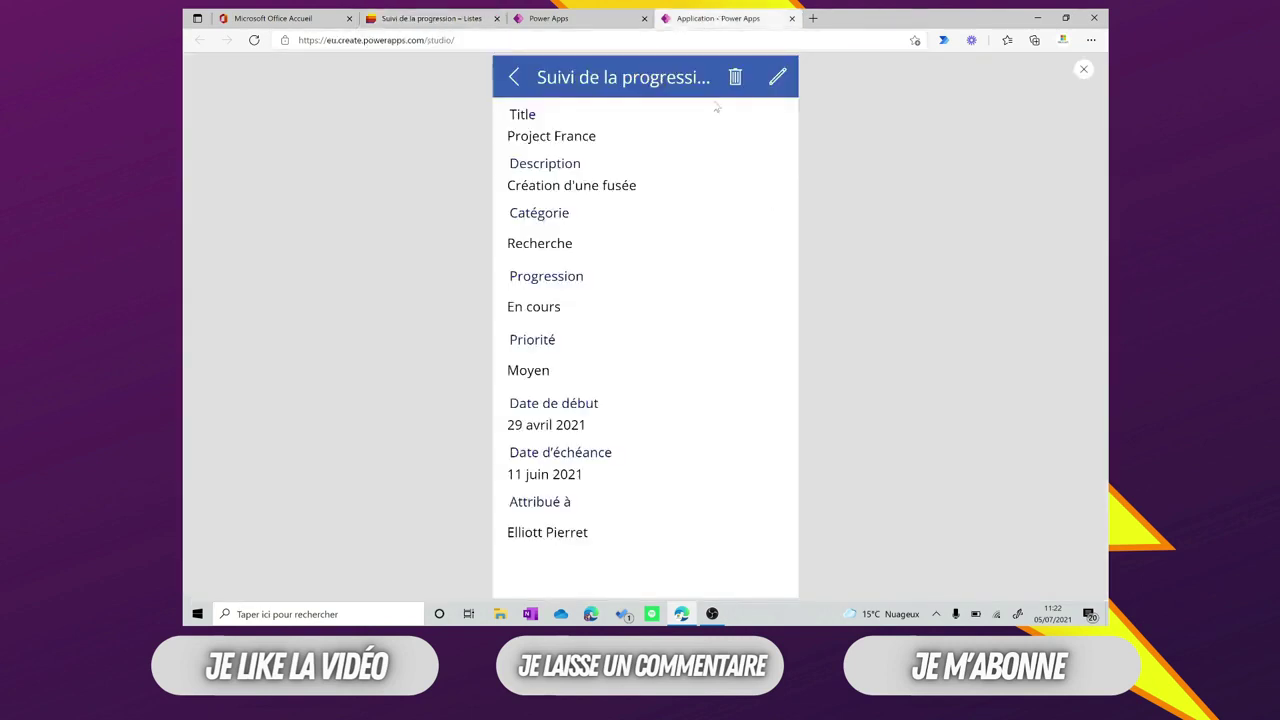
- Delete the Project France item from the previewed app and check its removal in the refreshed SharePoint list
{"action": "left_click", "coordinate": [735, 77]}
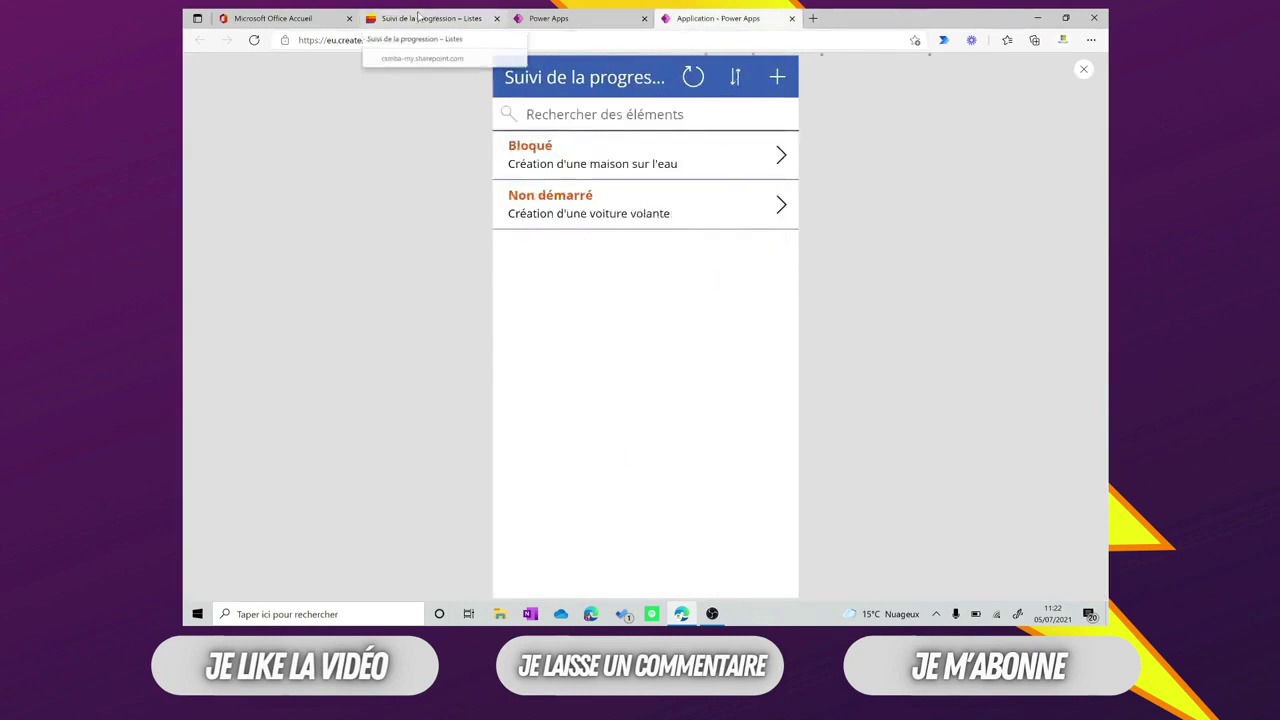
{"action": "left_click", "coordinate": [418, 17]}
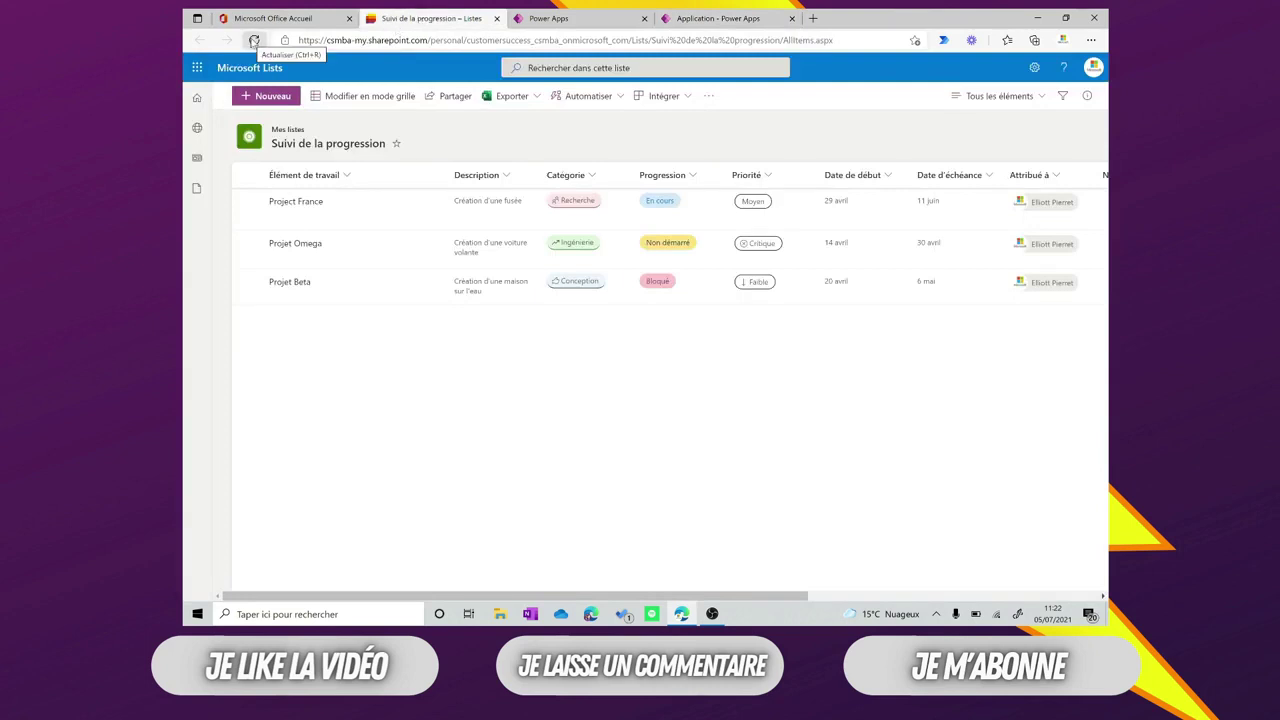
{"action": "left_click", "coordinate": [254, 40]}
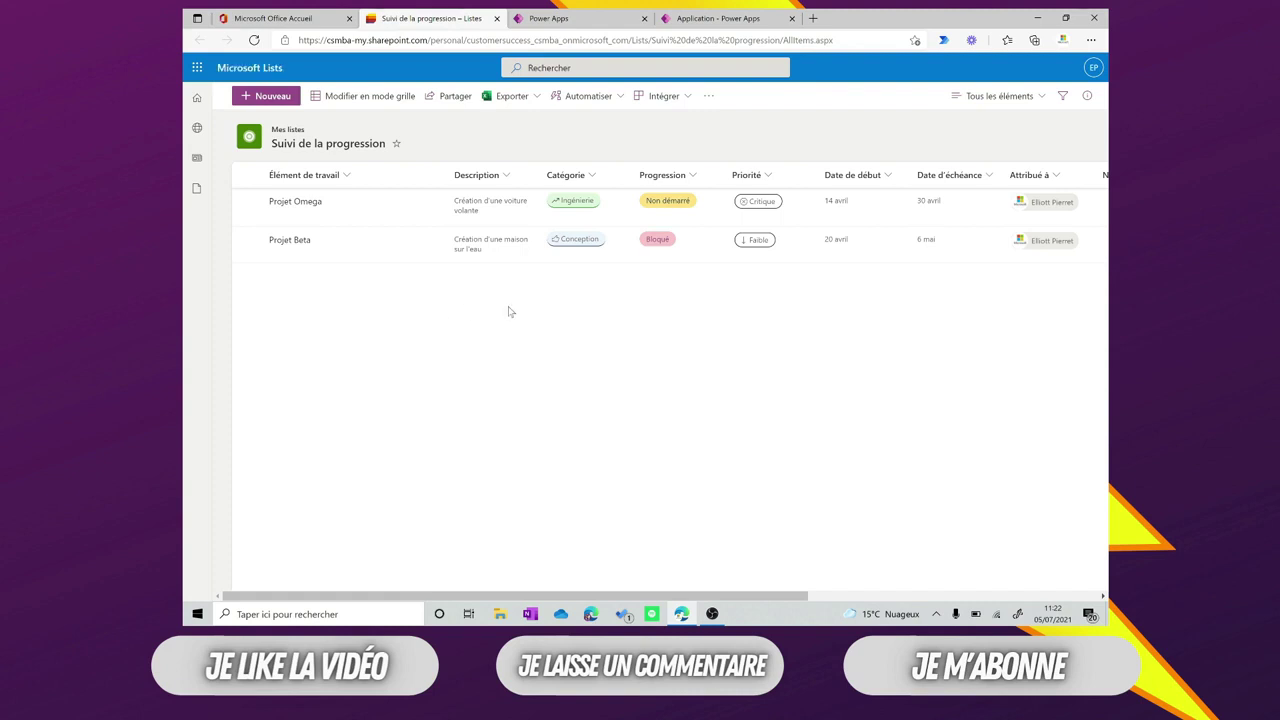
{"action": "left_click", "coordinate": [719, 20]}
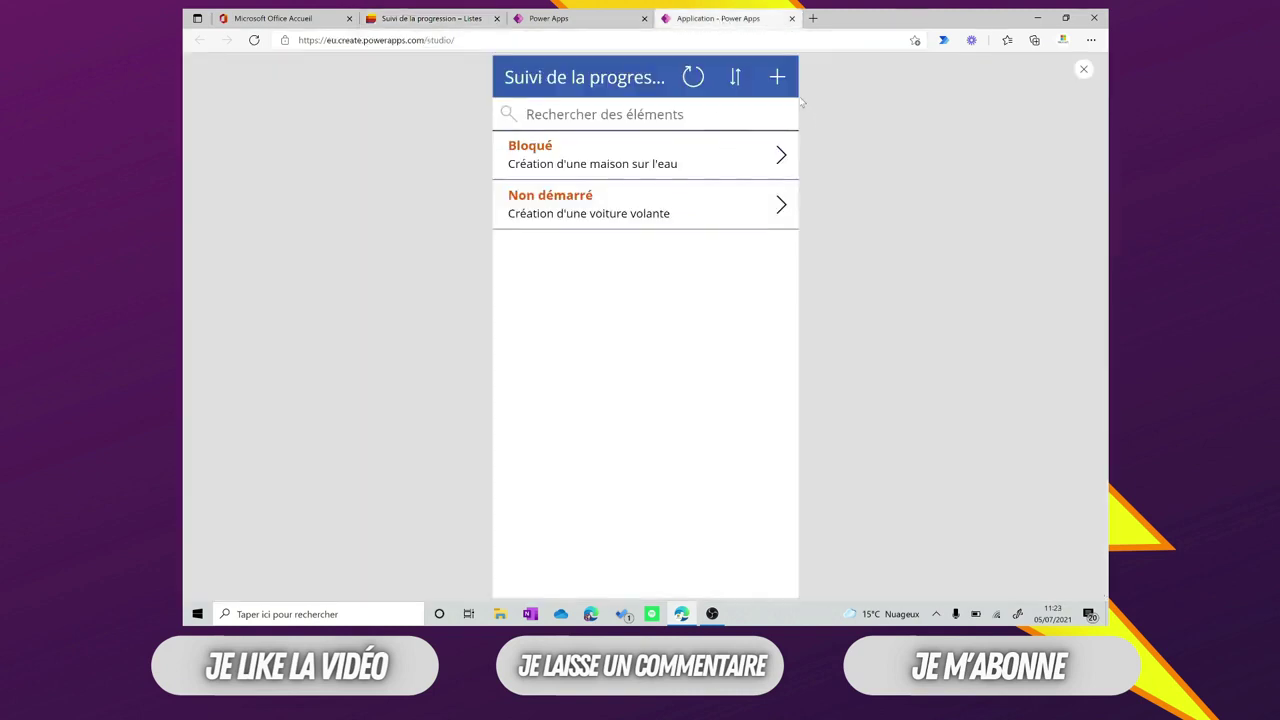
- Start a new item in the previewed app with title Test, description XXXXXXXX and category Conception
{"action": "left_click", "coordinate": [777, 78]}
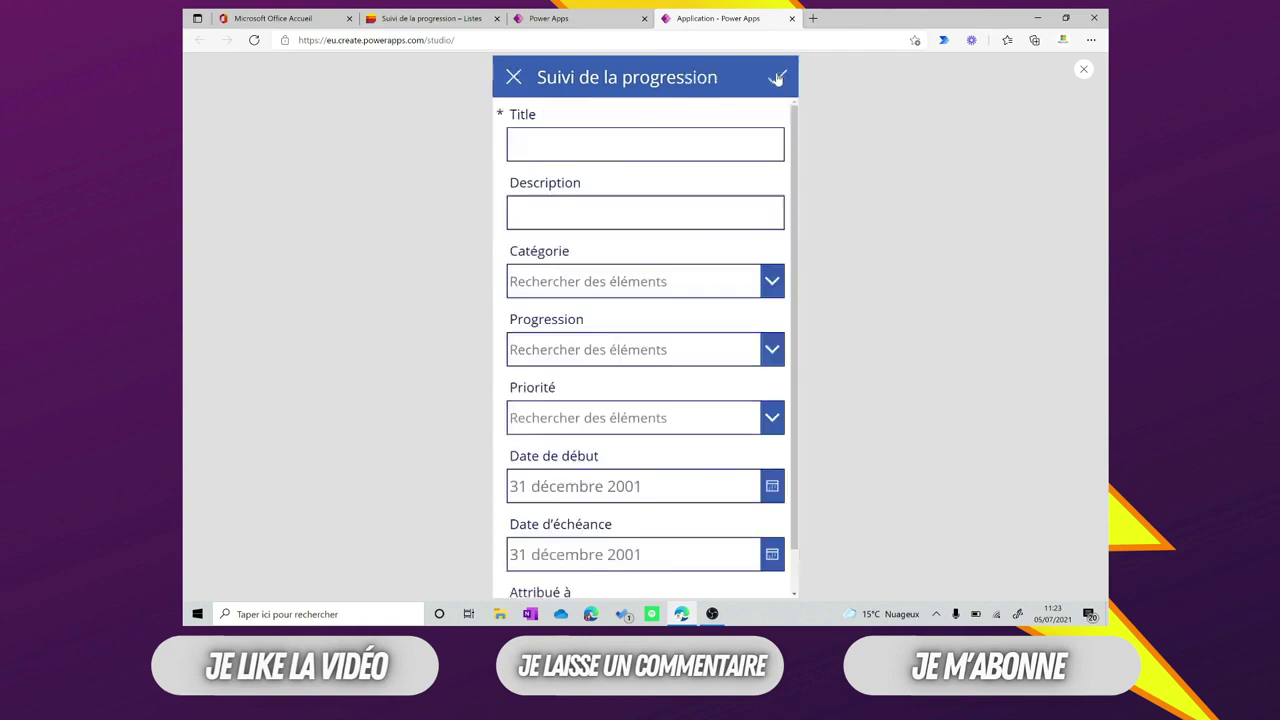
{"action": "left_click", "coordinate": [607, 149]}
{"action": "type", "text": "Test"}
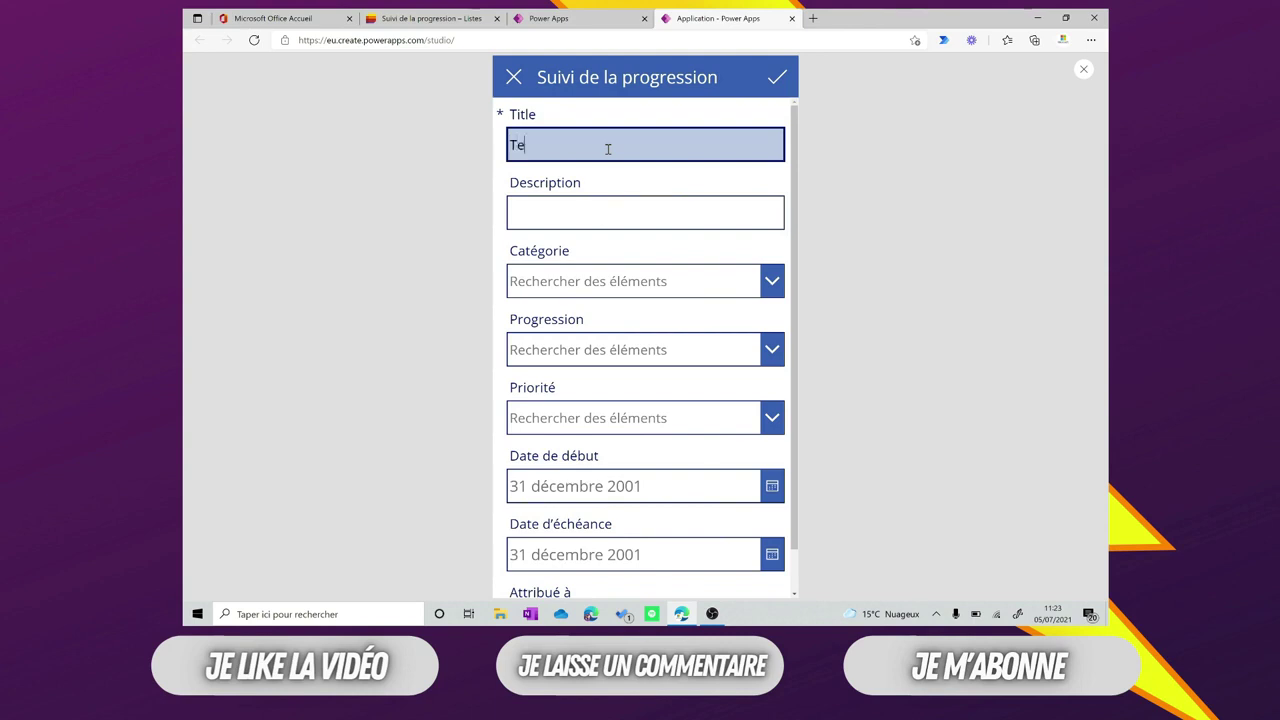
{"action": "left_click", "coordinate": [600, 218]}
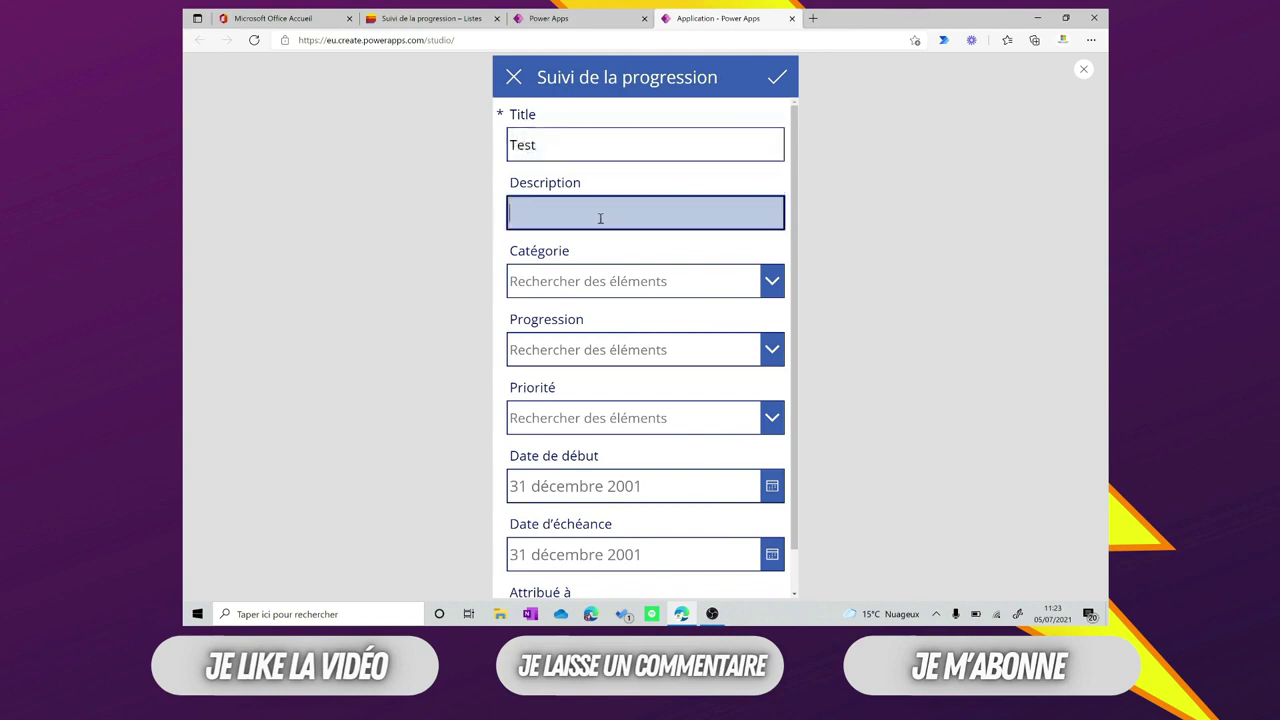
{"action": "type", "text": "XXXXXXXX"}
{"action": "left_click", "coordinate": [771, 284]}
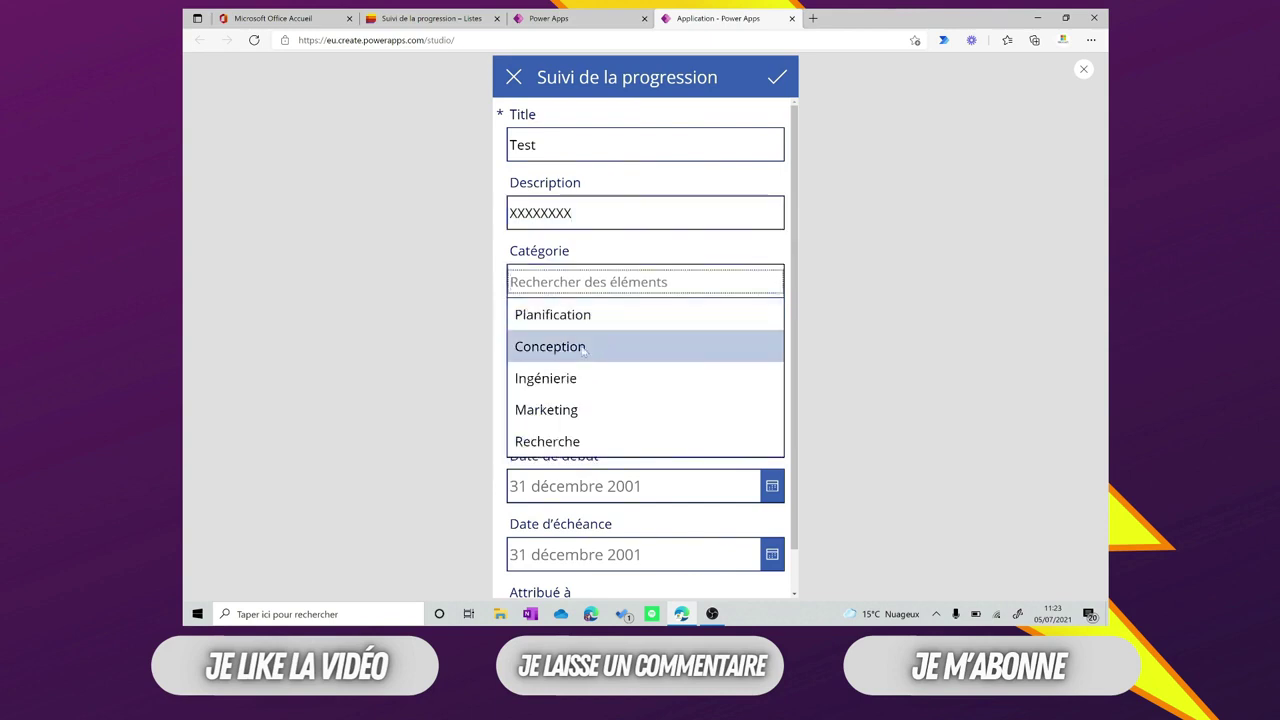
{"action": "left_click", "coordinate": [584, 347]}
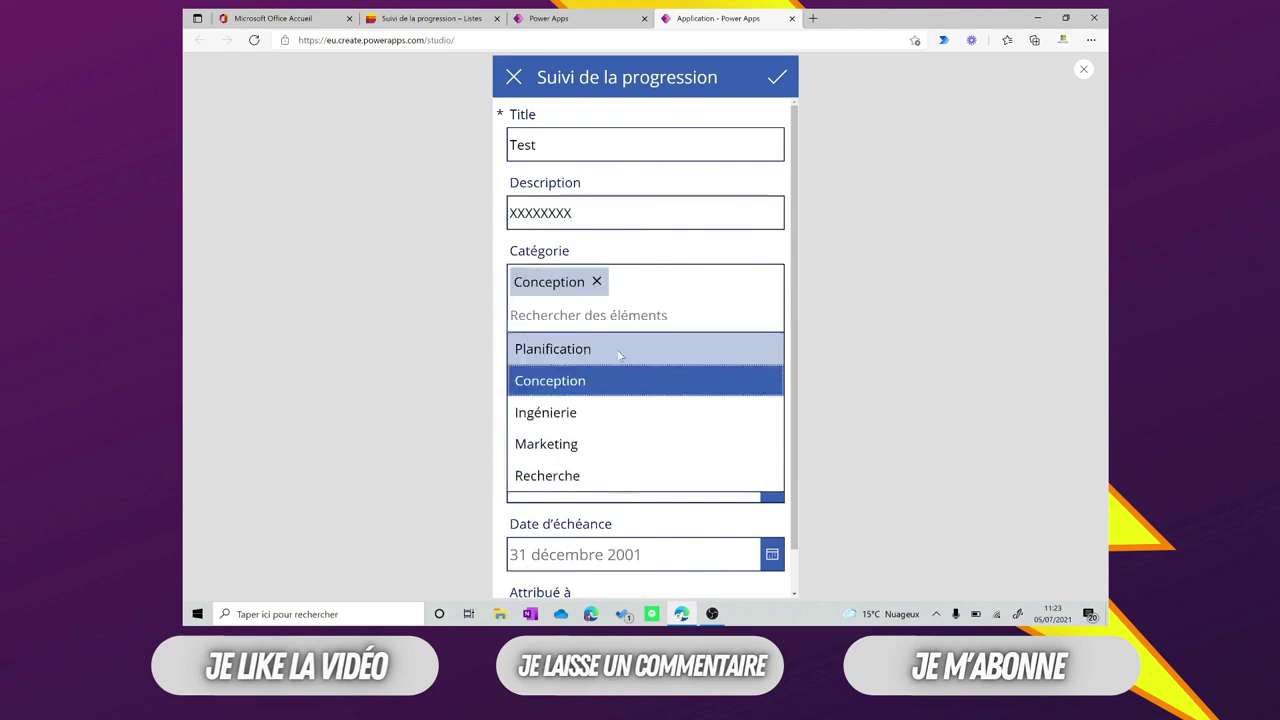
{"action": "left_click", "coordinate": [448, 320]}
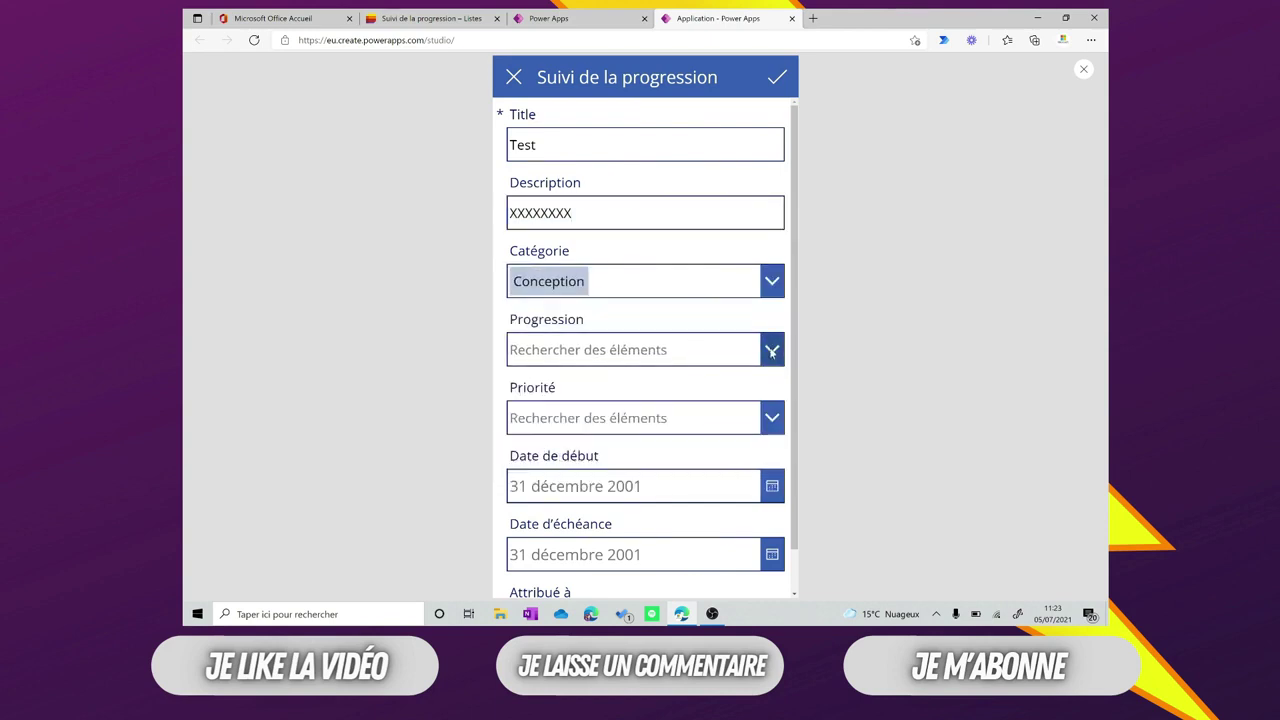
- Set the new item's Progression to En cours and Priorité to Critique, save it and check the SharePoint list
{"action": "left_click", "coordinate": [772, 350]}
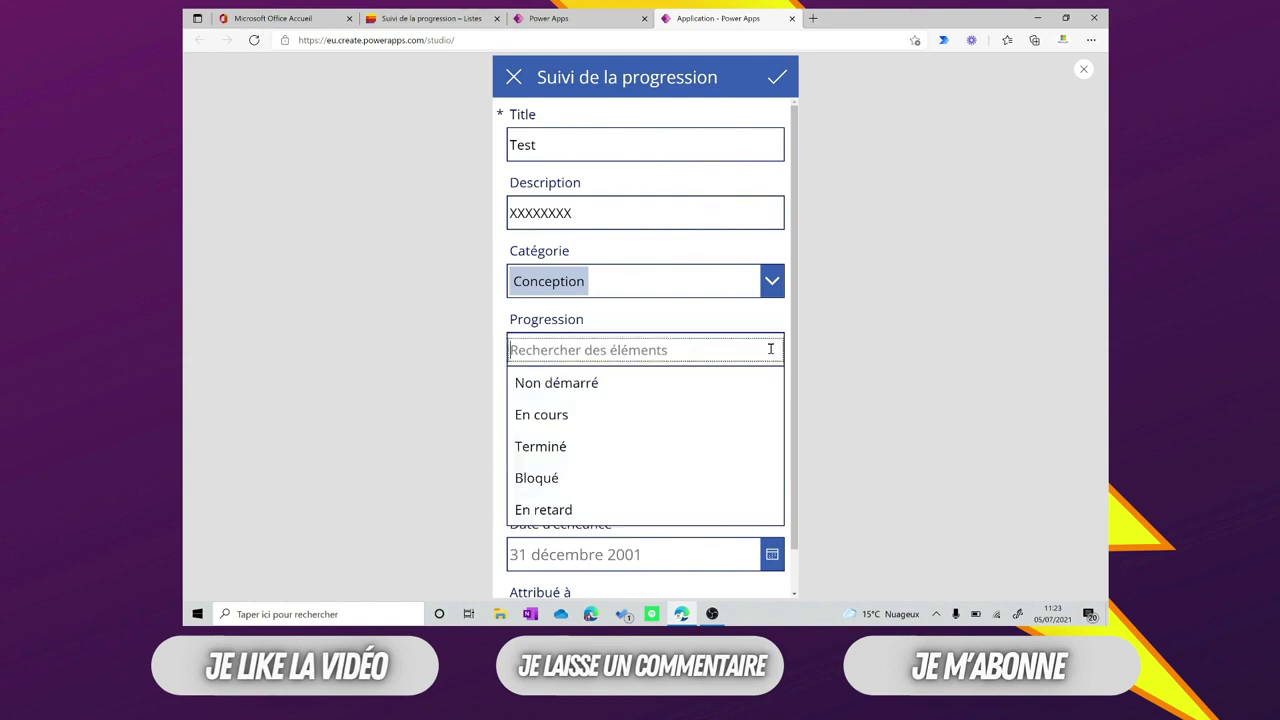
{"action": "left_click", "coordinate": [585, 414]}
{"action": "left_click", "coordinate": [600, 418]}
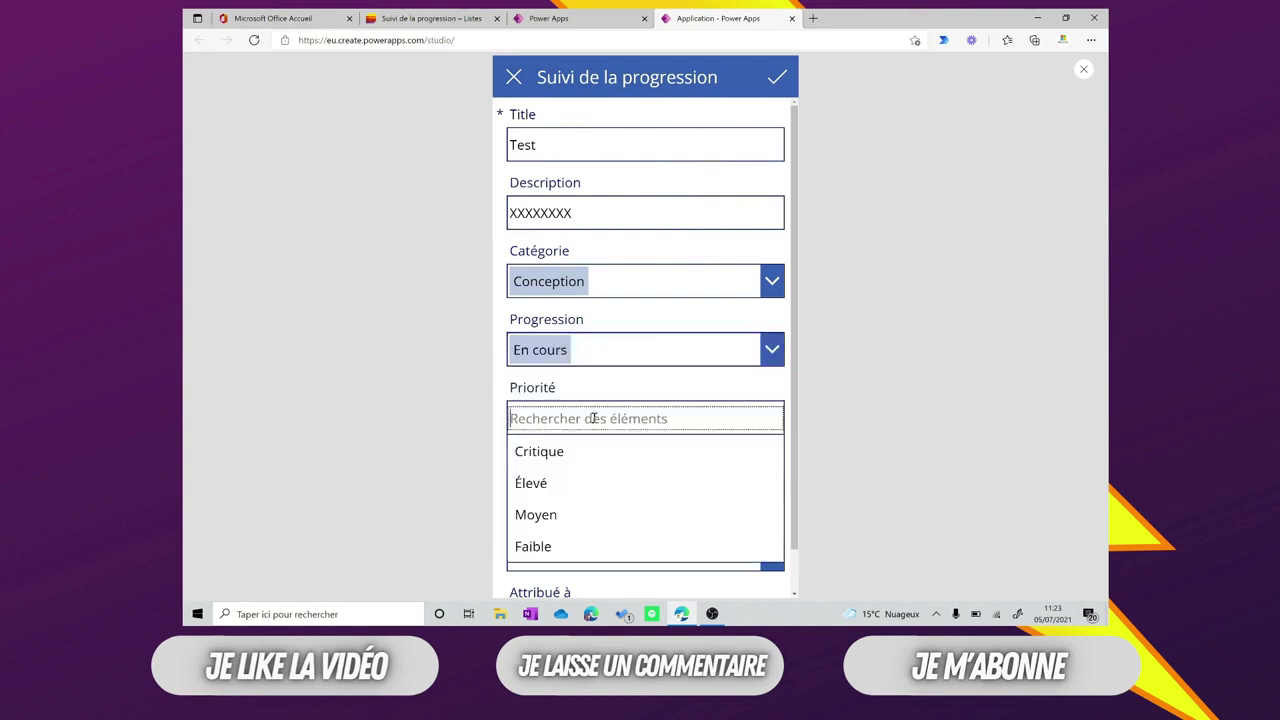
{"action": "left_click", "coordinate": [549, 462]}
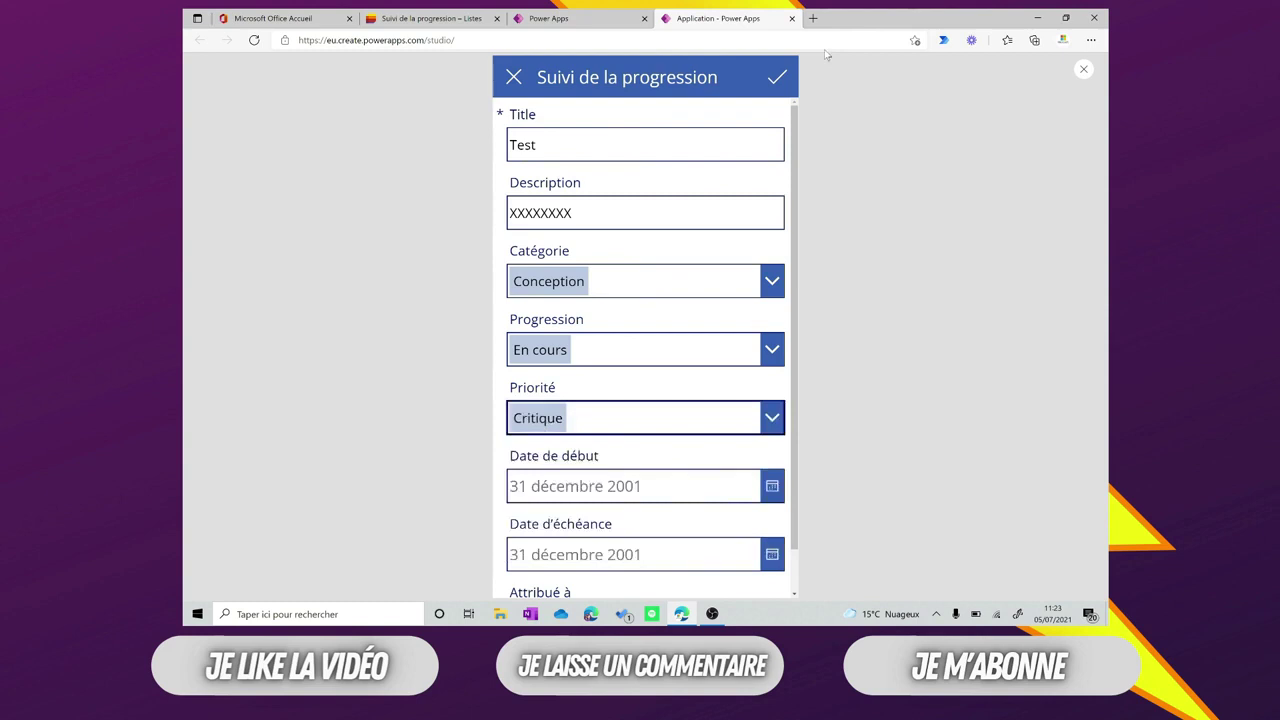
{"action": "left_click", "coordinate": [778, 86]}
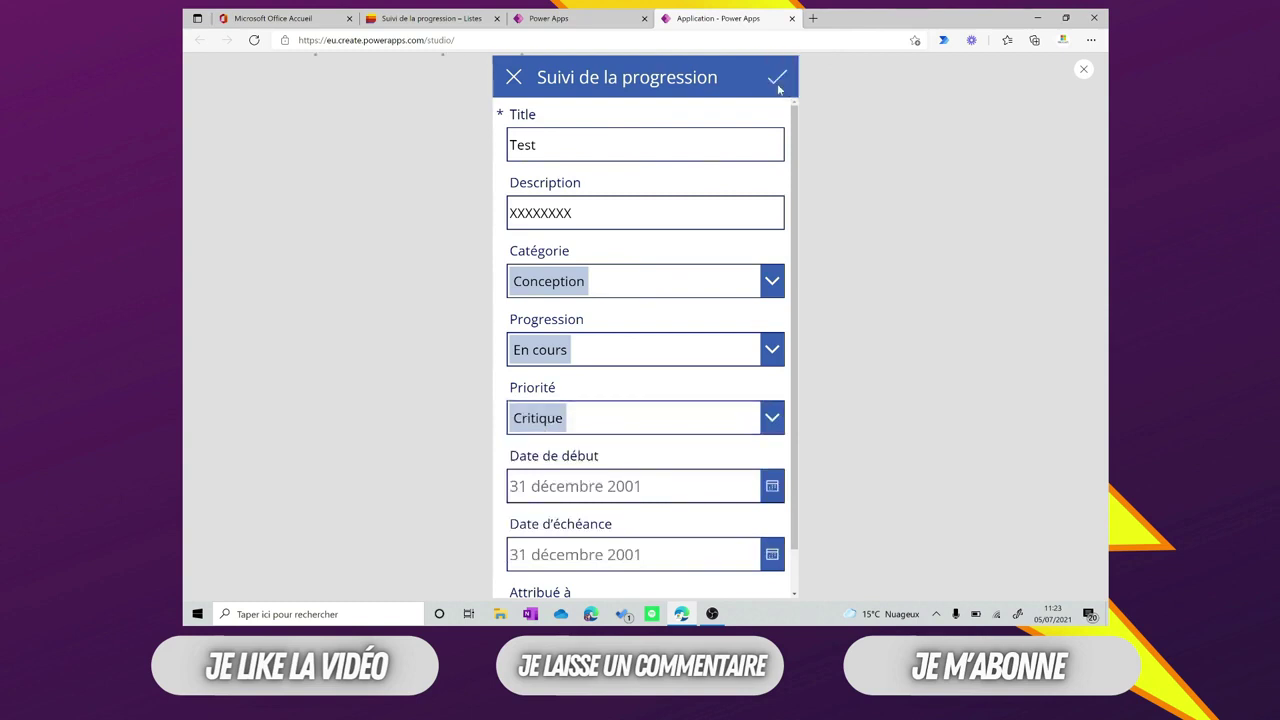
{"action": "left_click", "coordinate": [778, 87]}
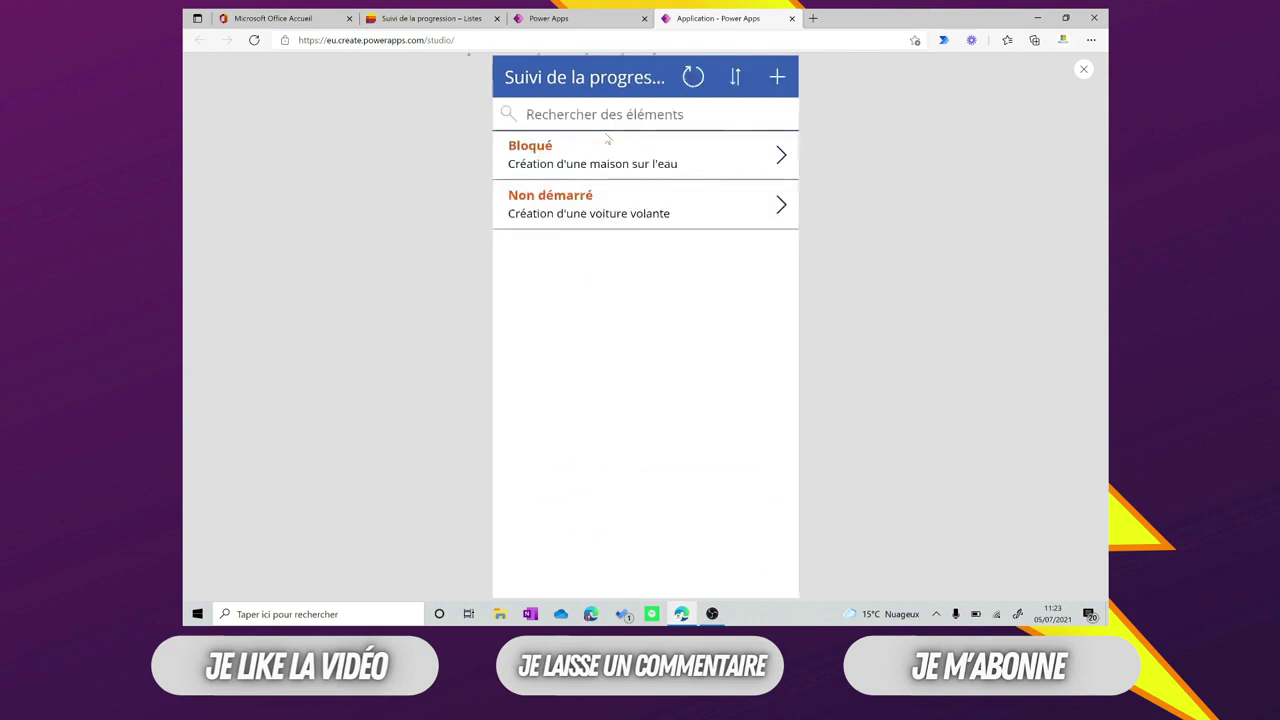
{"action": "left_click", "coordinate": [461, 20]}
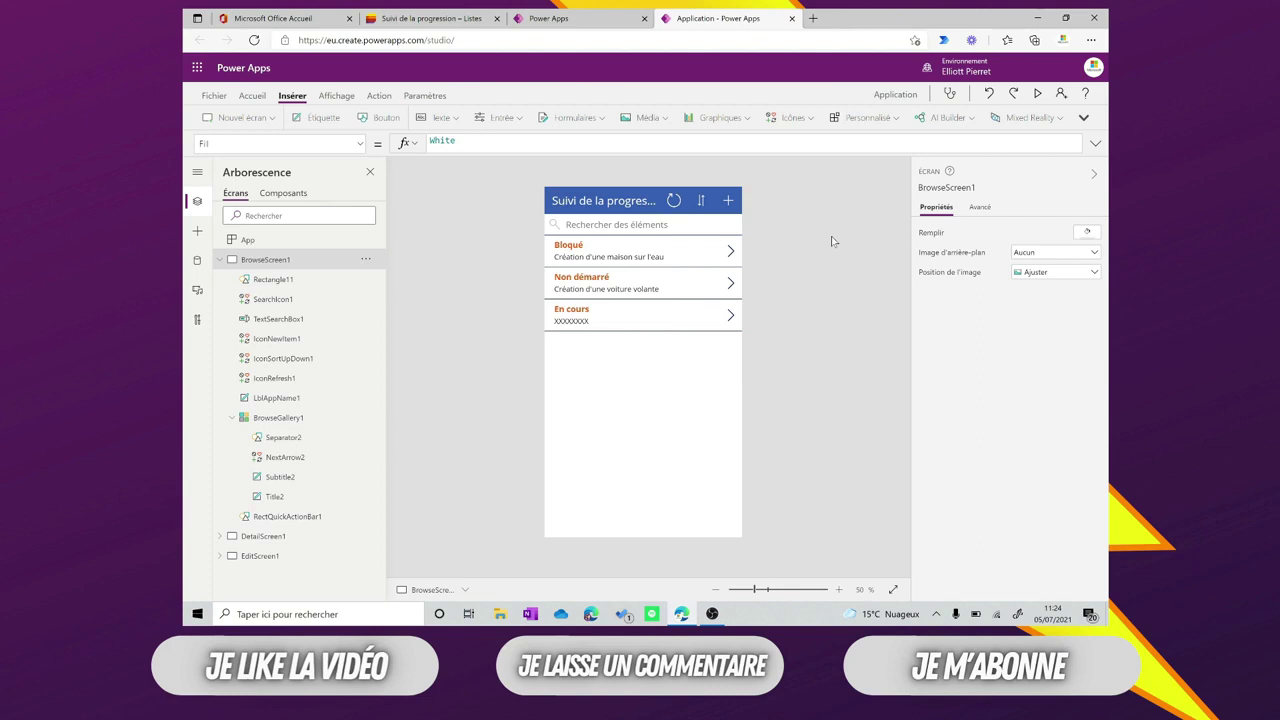
- Look through the AI Builder components that can be inserted into the app
{"action": "left_click", "coordinate": [975, 120]}
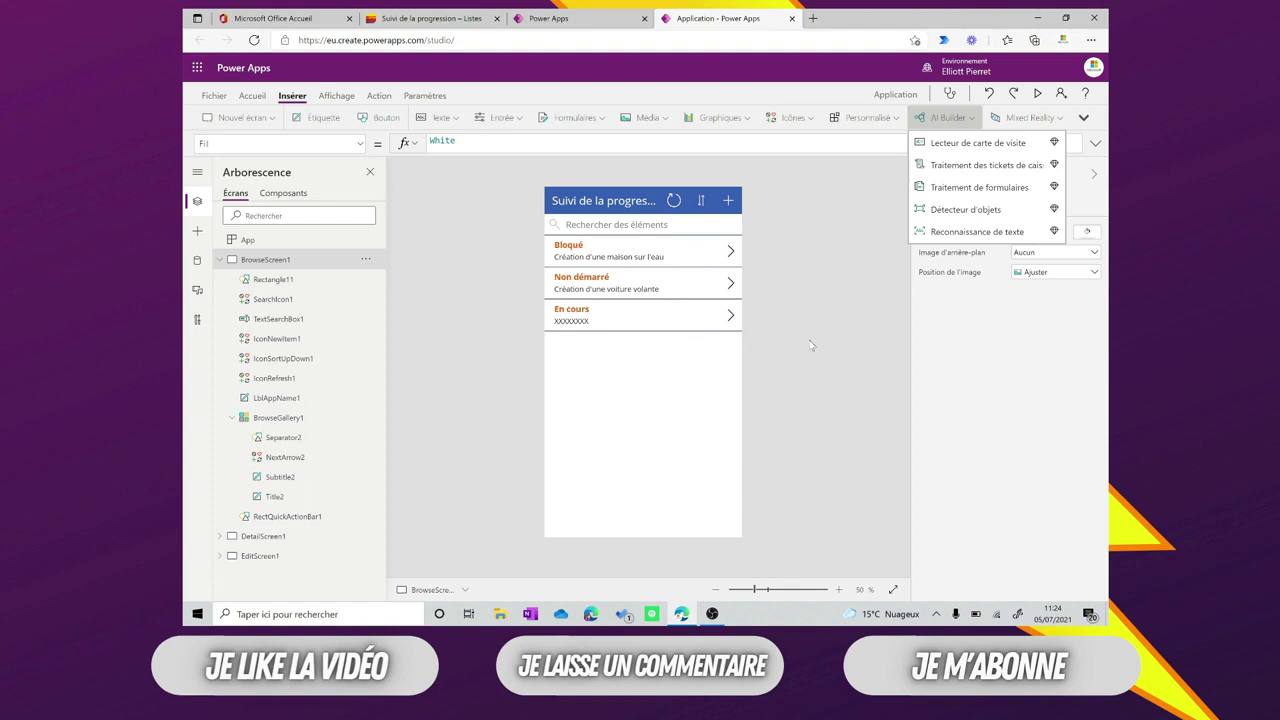
{"action": "left_click", "coordinate": [810, 345]}
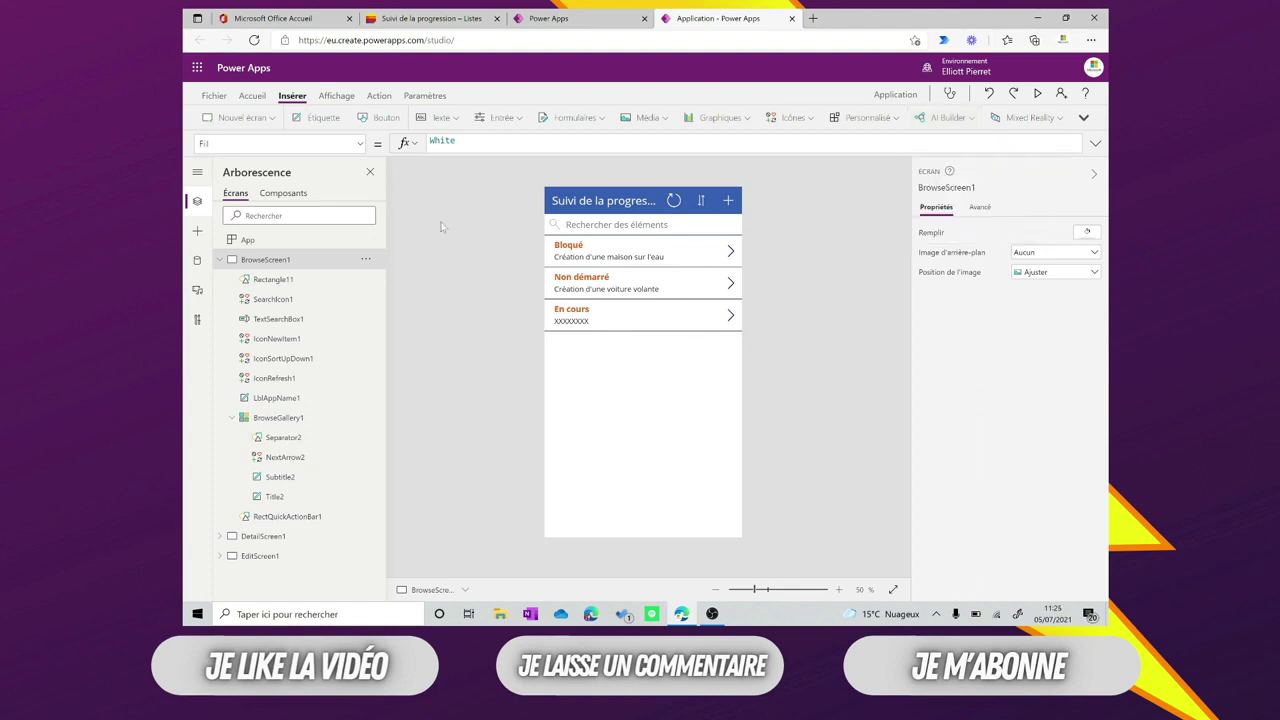
- Save the app to the cloud under the name Sharepoint
{"action": "left_click", "coordinate": [210, 96]}
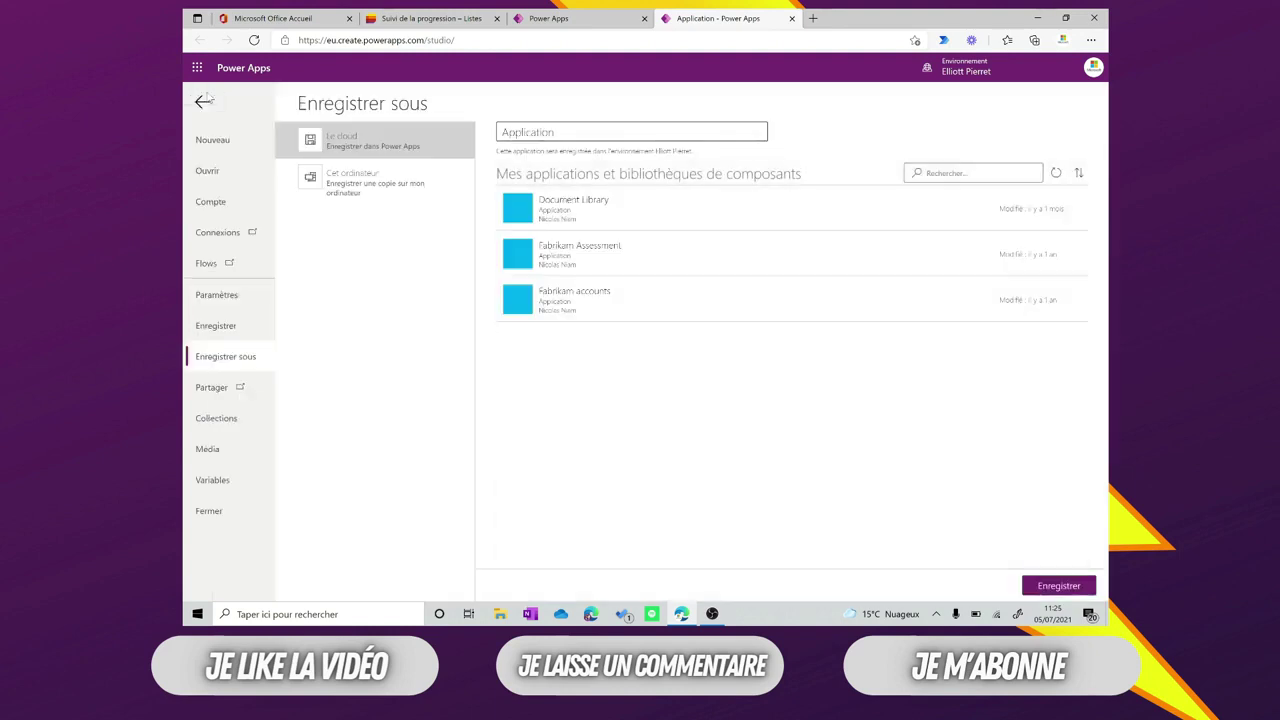
{"action": "double_click", "coordinate": [565, 133]}
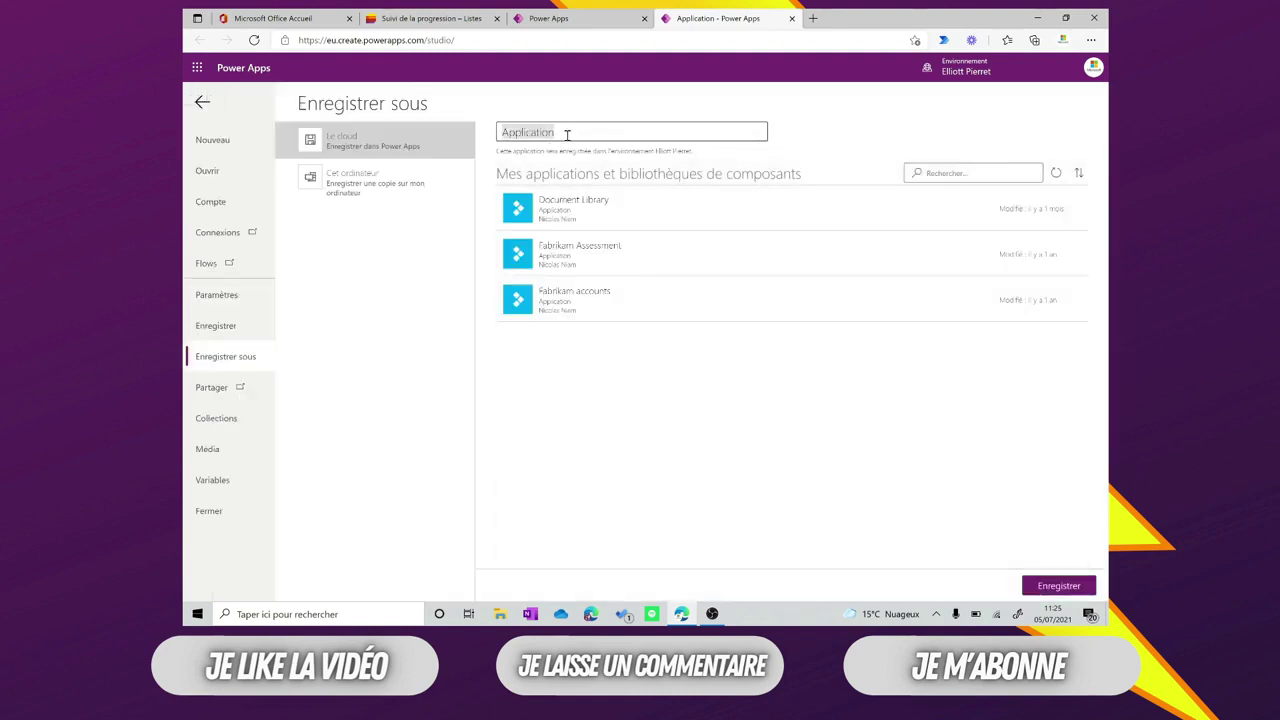
{"action": "key", "text": "BackSpace"}
{"action": "type", "text": "Sharepoint"}
{"action": "key", "text": "BackSpace"}
{"action": "key", "text": "BackSpace"}
{"action": "key", "text": "BackSpace"}
{"action": "key", "text": "BackSpace"}
{"action": "type", "text": "point"}
{"action": "left_click", "coordinate": [1076, 584]}
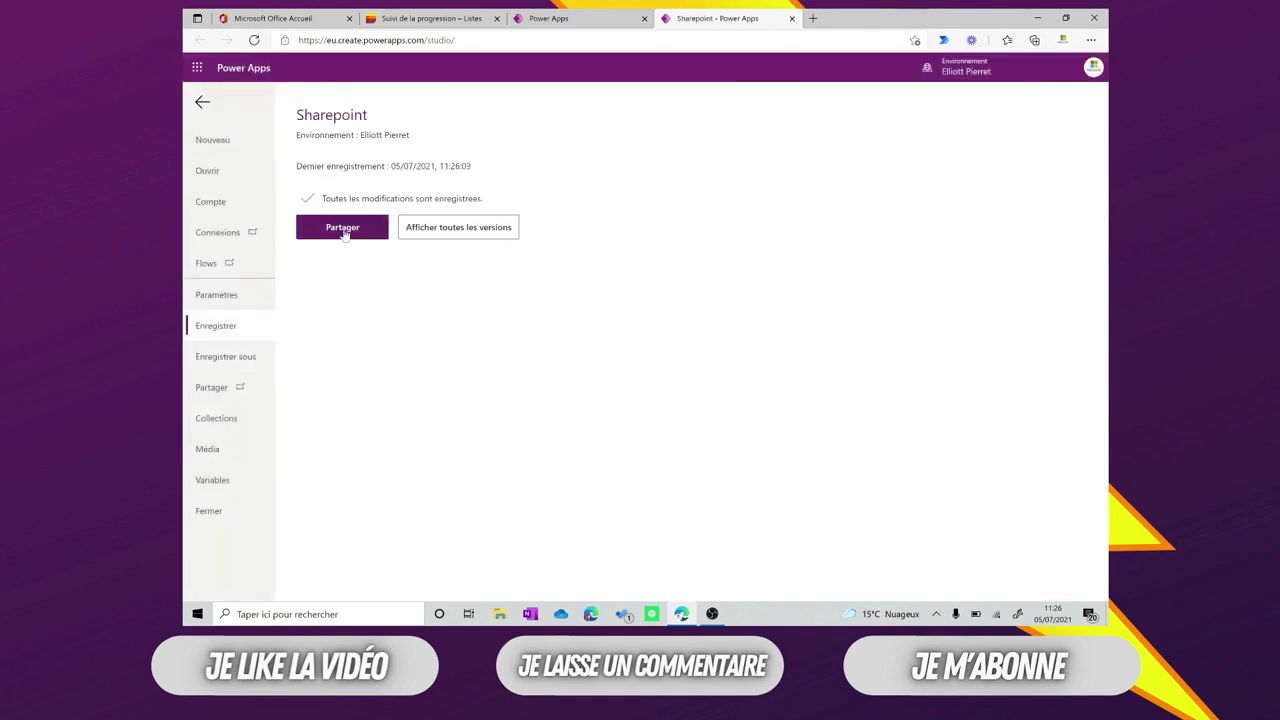
- Share the saved Sharepoint app with the colleague found by first name, as a regular user without co-owner rights
{"action": "left_click", "coordinate": [342, 228]}
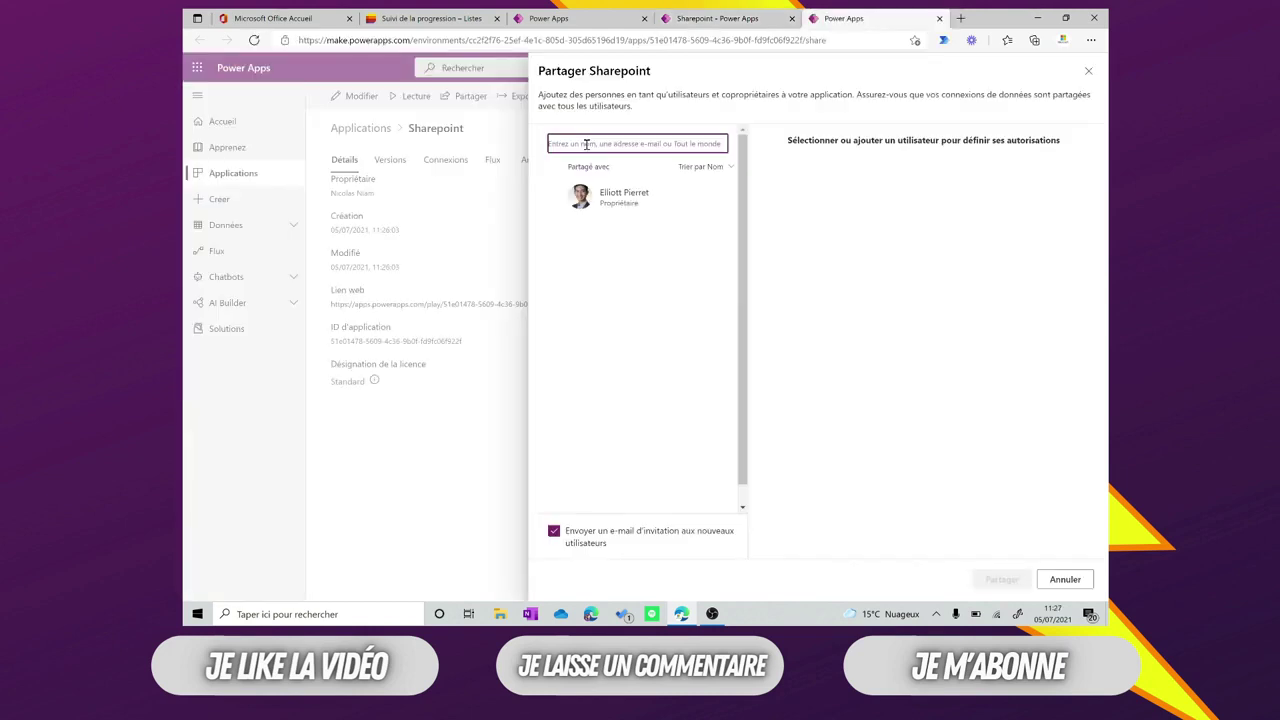
{"action": "type", "text": "megan"}
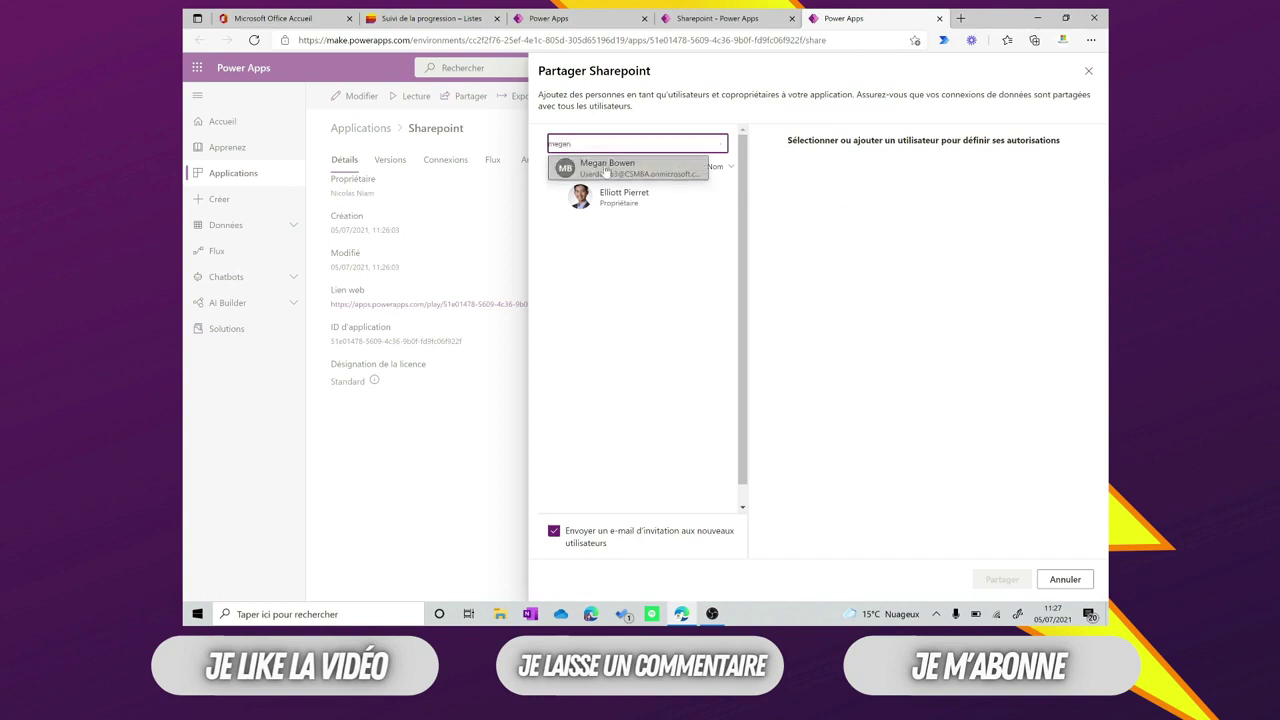
{"action": "left_click", "coordinate": [605, 169]}
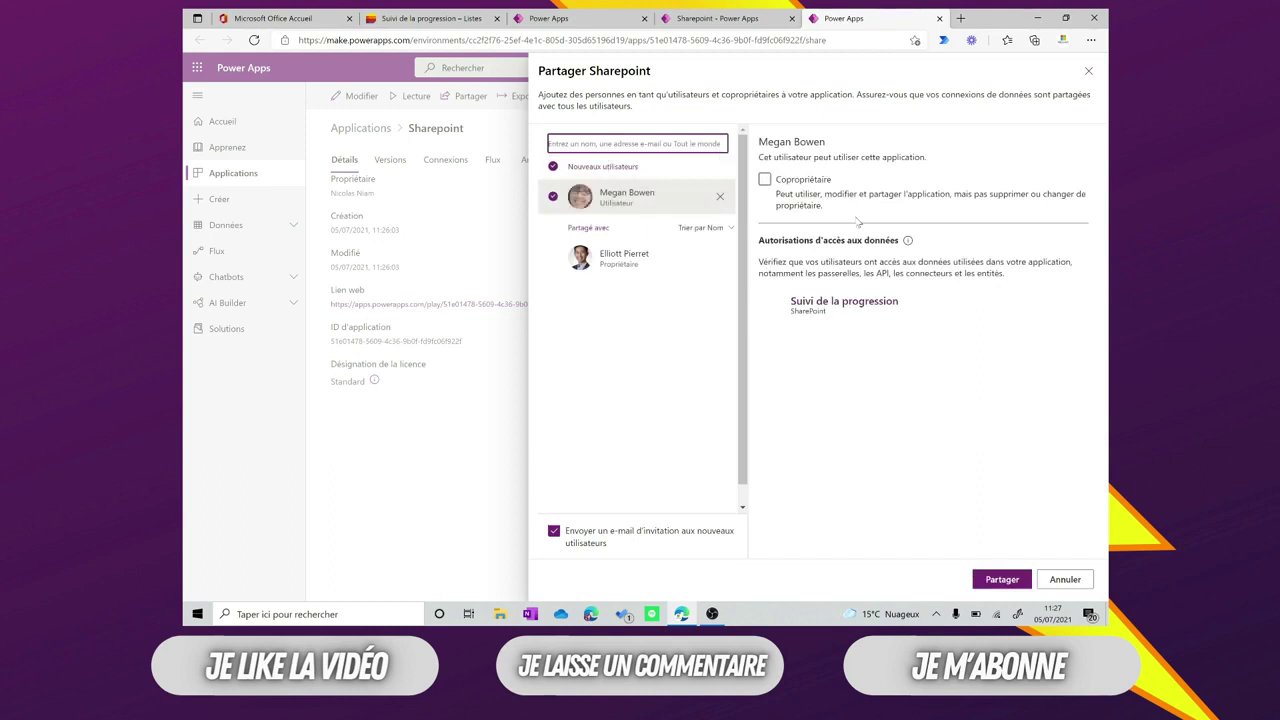
{"action": "left_click", "coordinate": [1019, 584]}
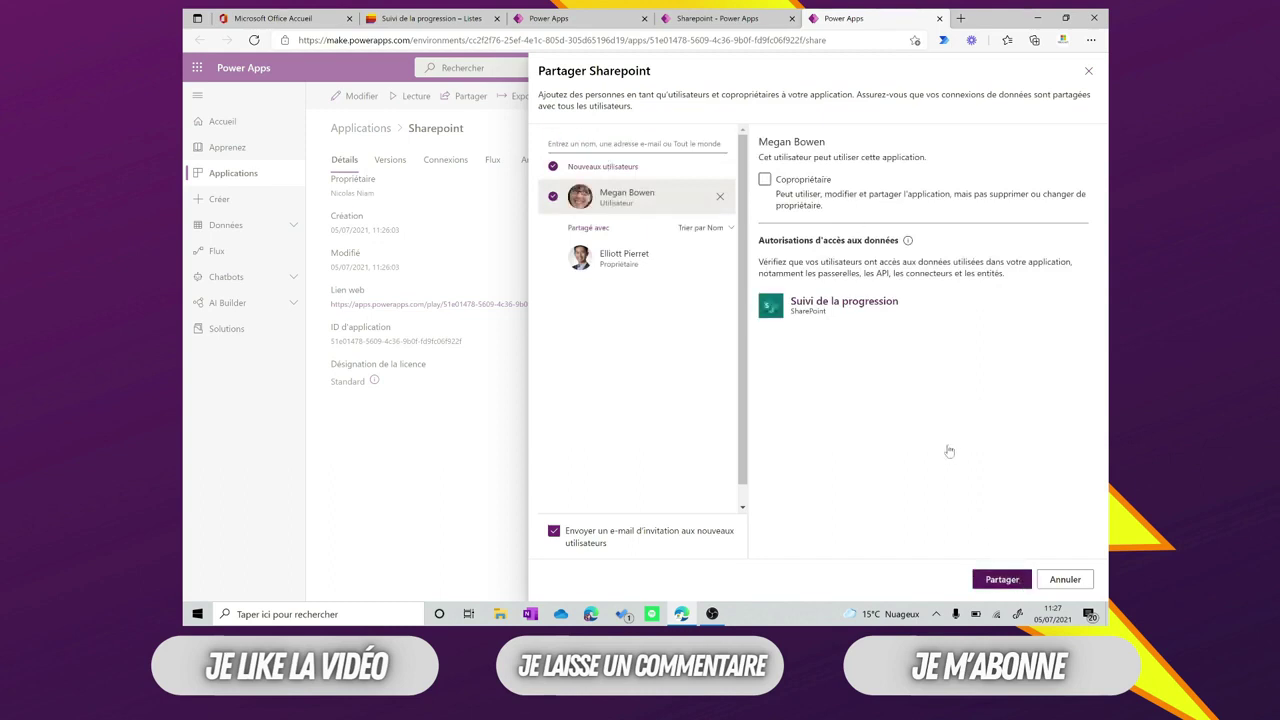